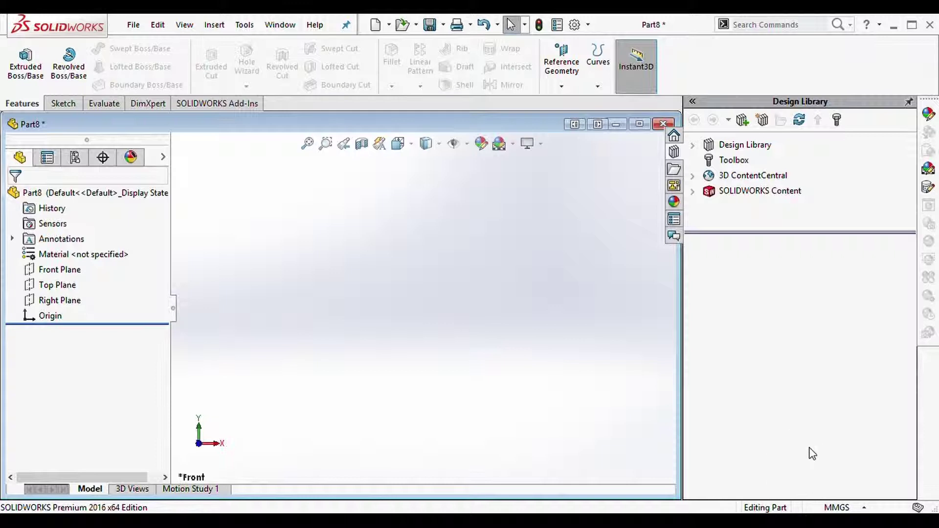
Start a sketch on the Front Plane and draw a horizontal centerline through the origin.
{"action": "left_click", "coordinate": [67, 276]}
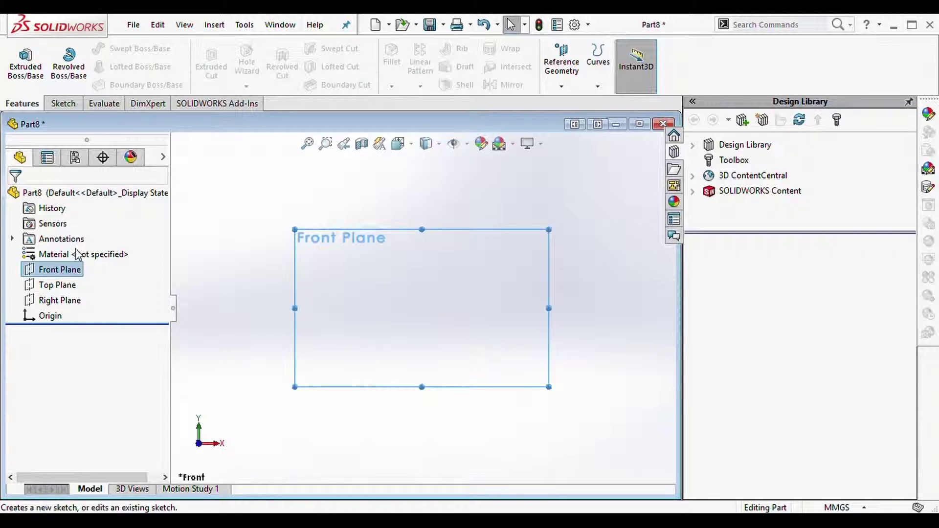
{"action": "left_click", "coordinate": [77, 254]}
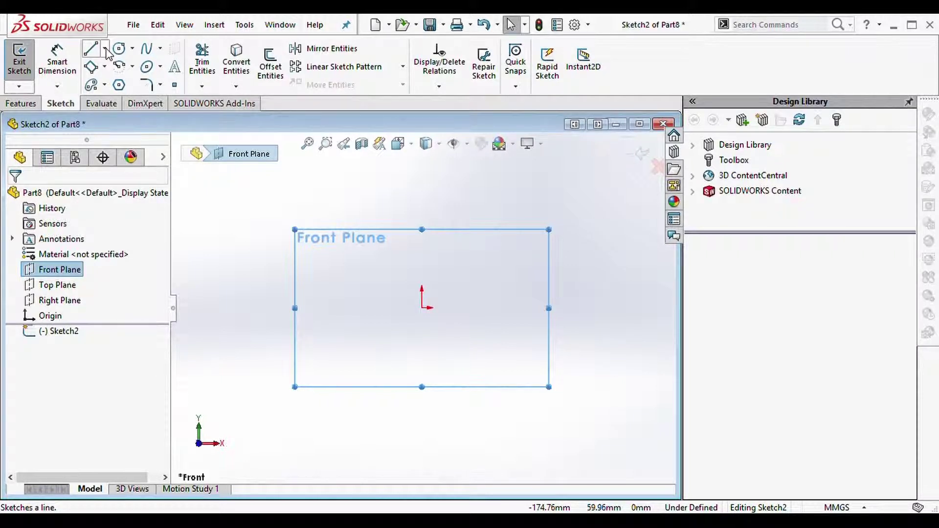
{"action": "left_click", "coordinate": [105, 49]}
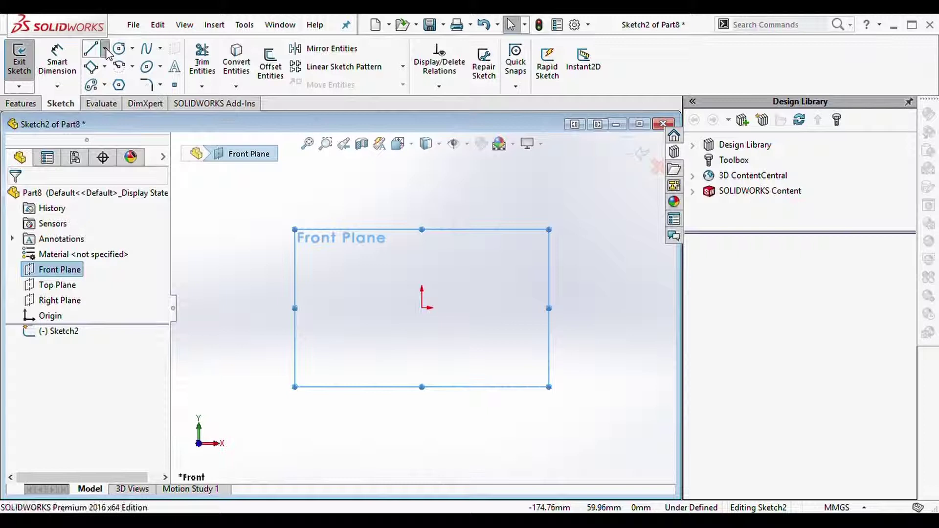
{"action": "left_click", "coordinate": [112, 85]}
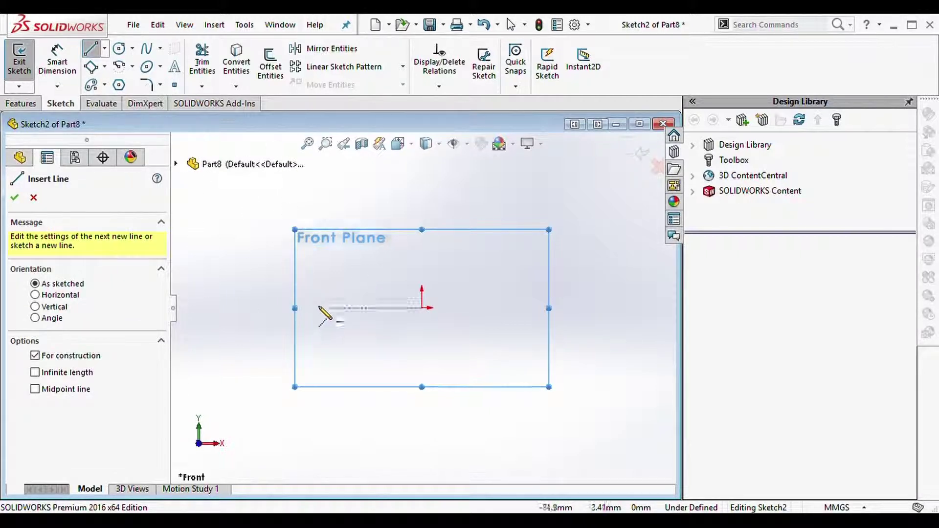
{"action": "left_click", "coordinate": [295, 309]}
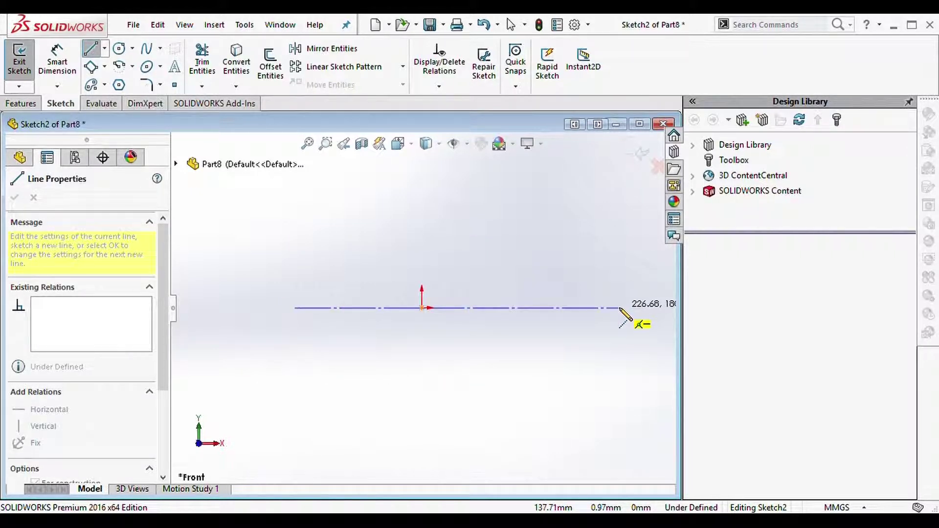
{"action": "left_click", "coordinate": [619, 308]}
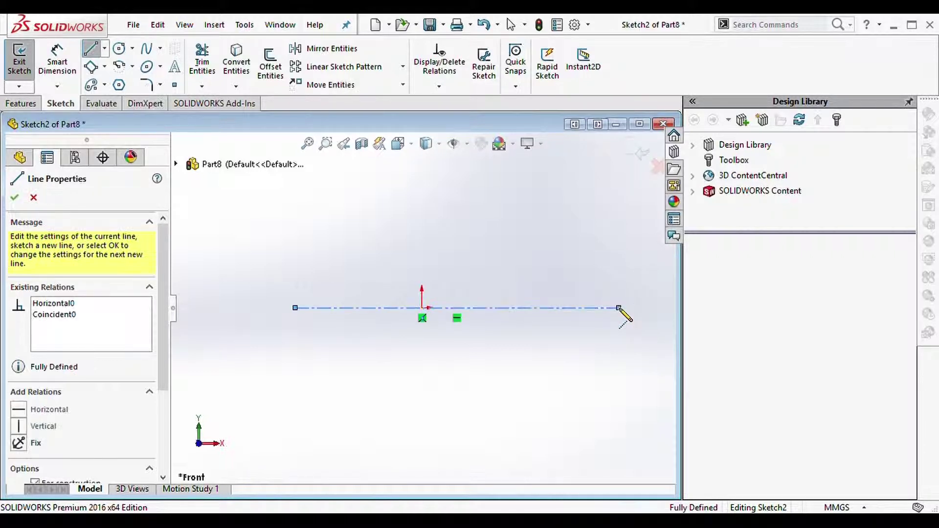
{"action": "key", "text": "Escape"}
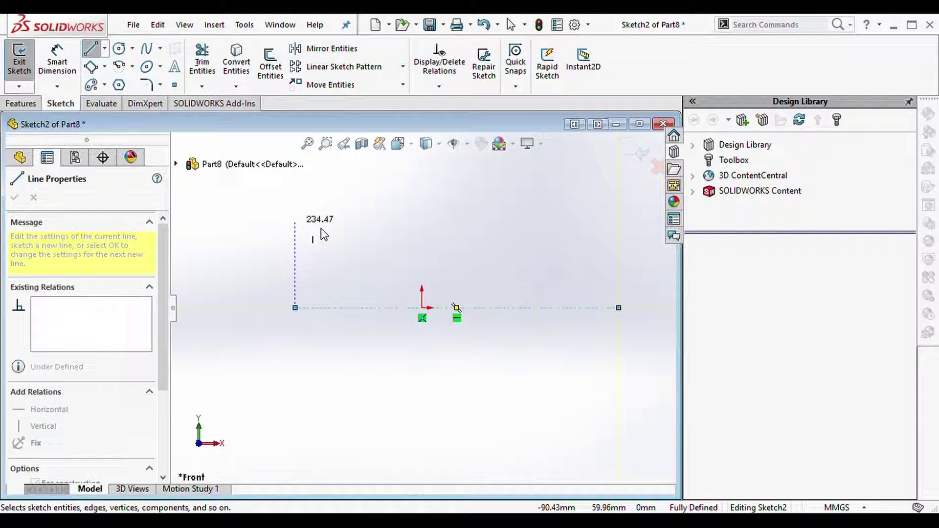
{"action": "key", "text": "Escape"}
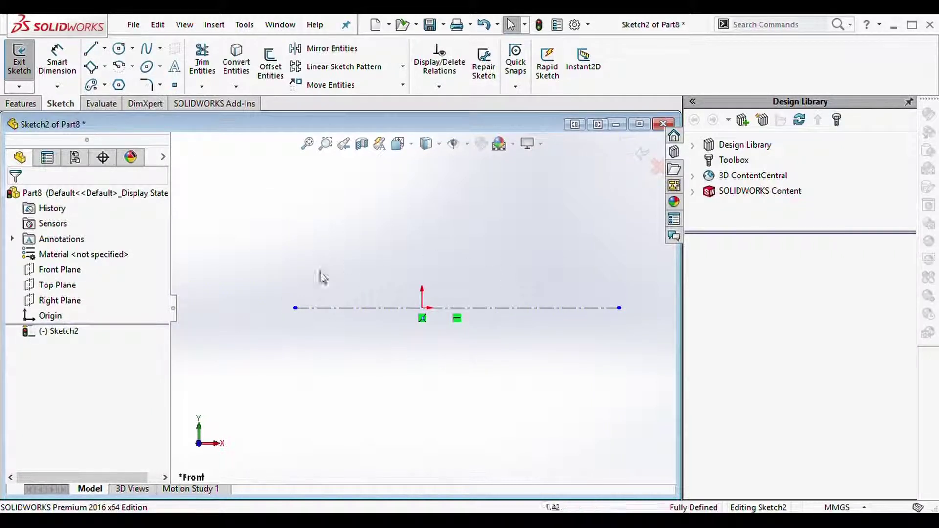
Draw the stepped half-profile of connected lines, starting and ending on the centerline.
{"action": "left_click", "coordinate": [90, 48]}
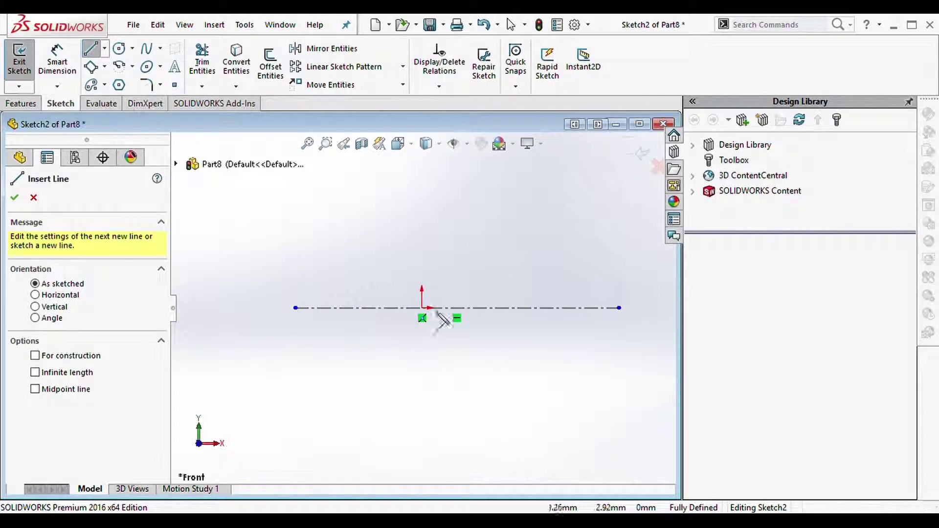
{"action": "left_click", "coordinate": [332, 308]}
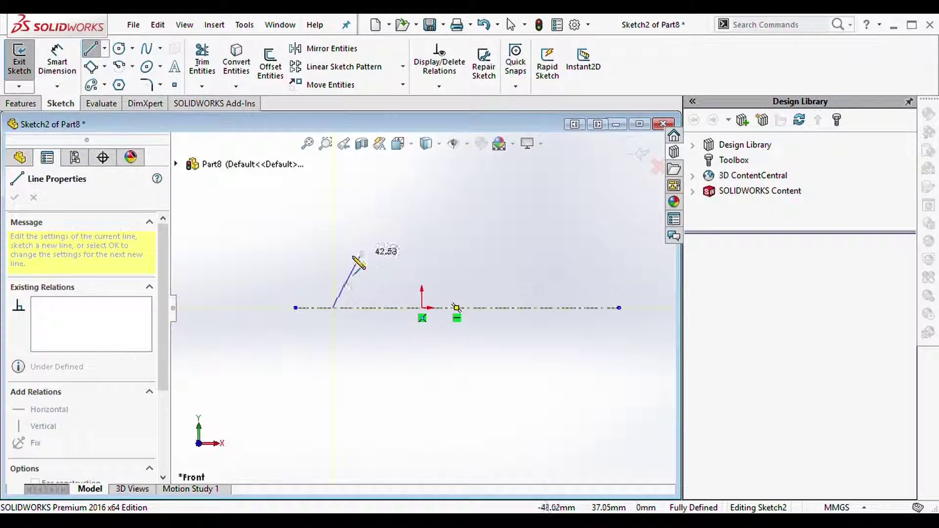
{"action": "left_click", "coordinate": [333, 257]}
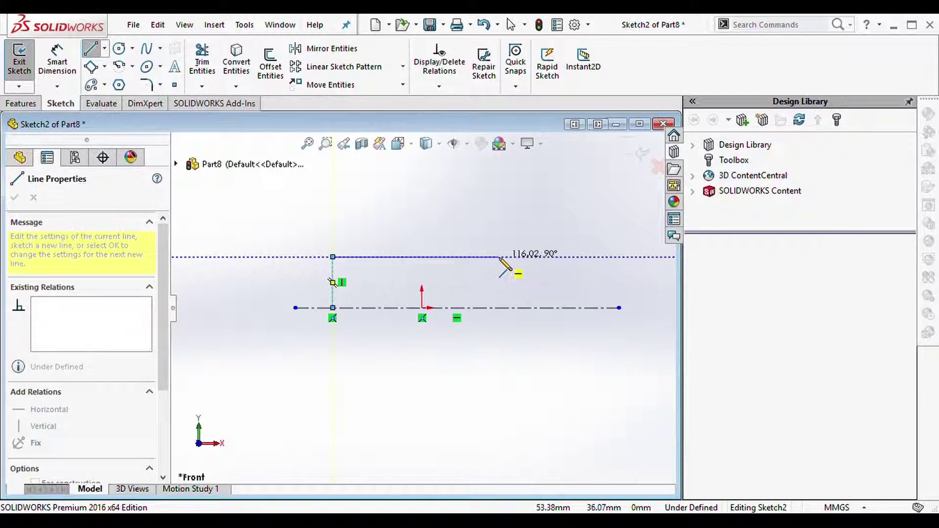
{"action": "left_click", "coordinate": [499, 257]}
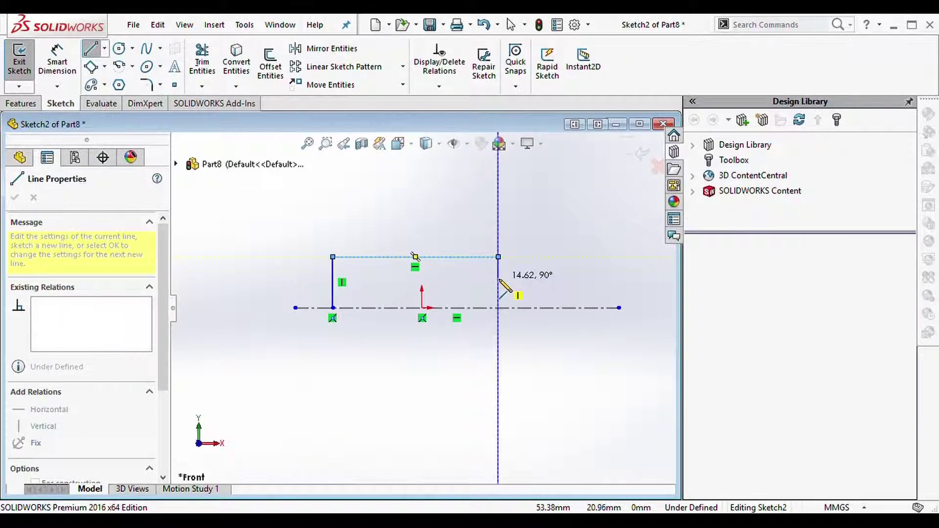
{"action": "left_click", "coordinate": [498, 278]}
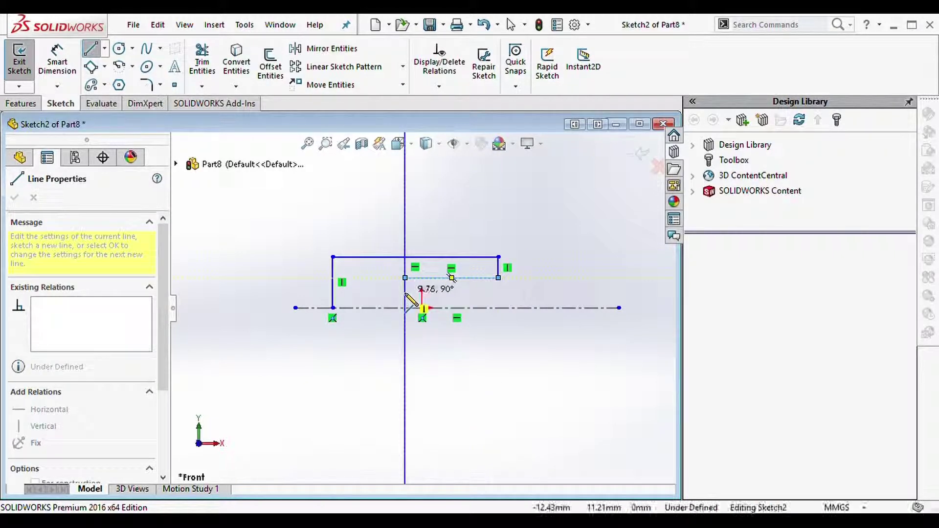
{"action": "left_click", "coordinate": [405, 278]}
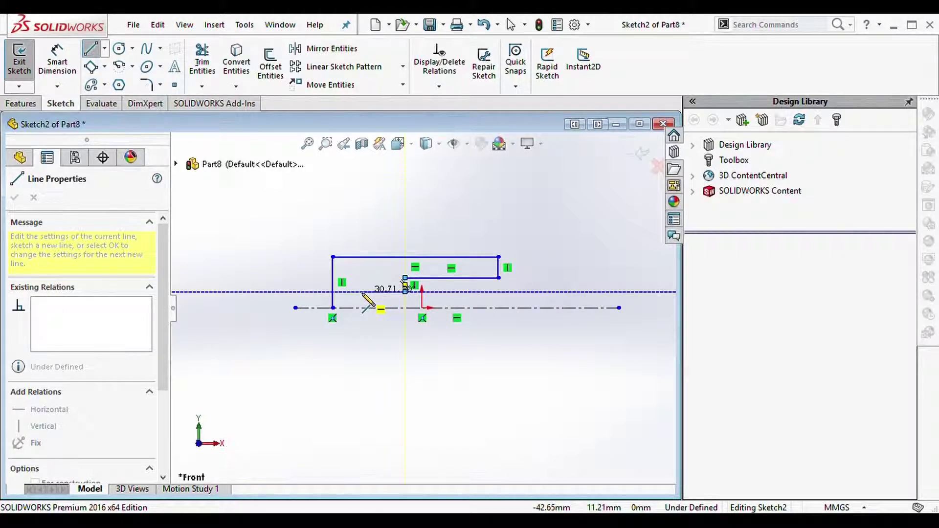
{"action": "left_click", "coordinate": [380, 293]}
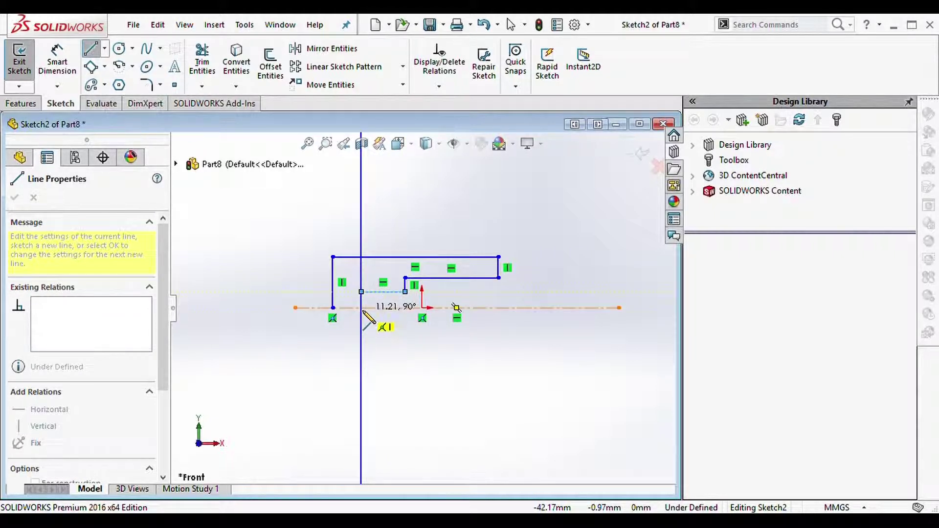
{"action": "left_click", "coordinate": [361, 292]}
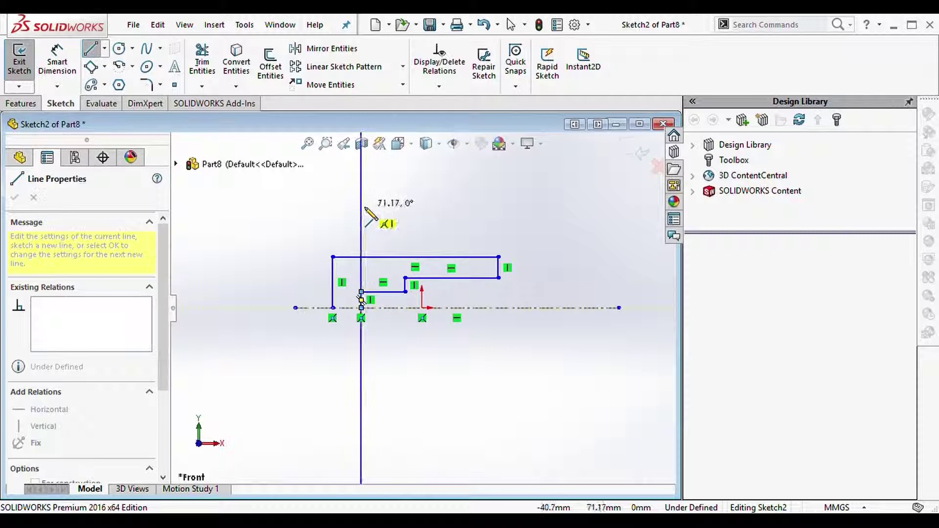
{"action": "key", "text": "Escape"}
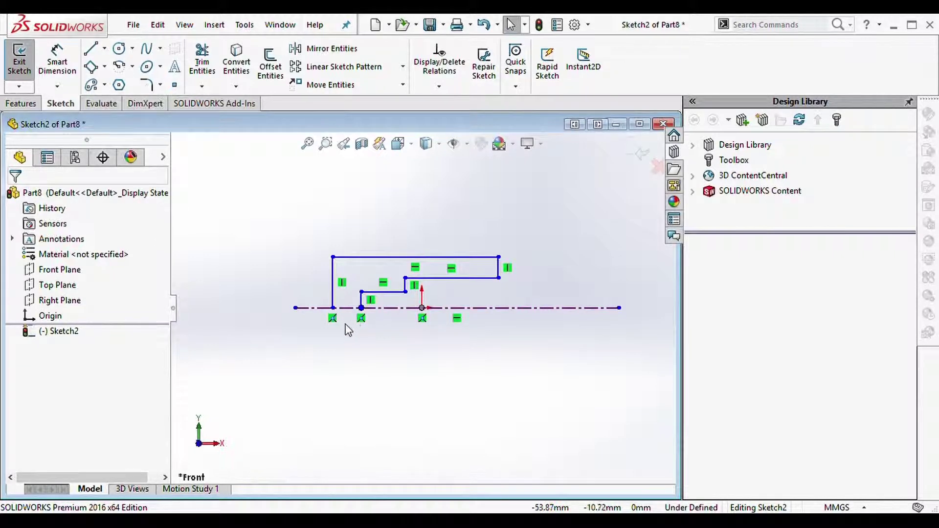
Delete the stray point on the left edge and dimension the left edge height to 50.
{"action": "left_click", "coordinate": [67, 63]}
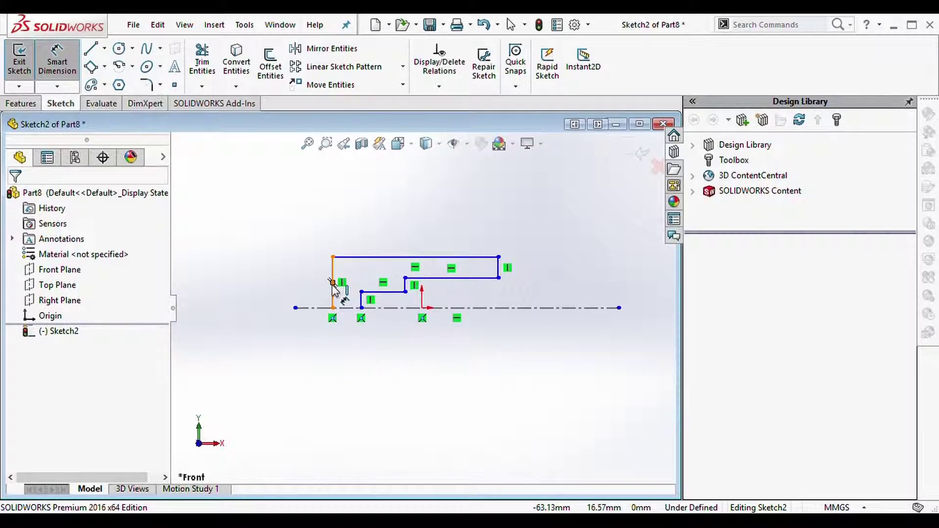
{"action": "left_click", "coordinate": [333, 286]}
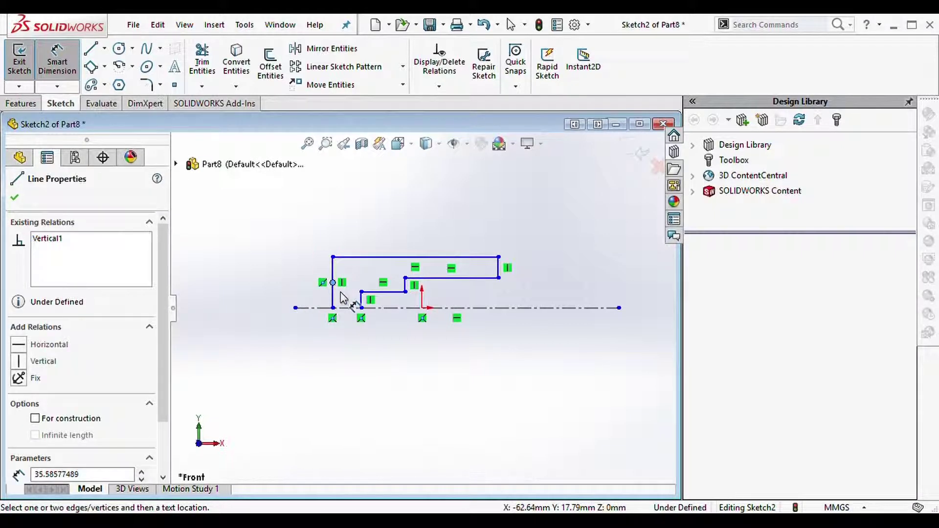
{"action": "left_click", "coordinate": [346, 298]}
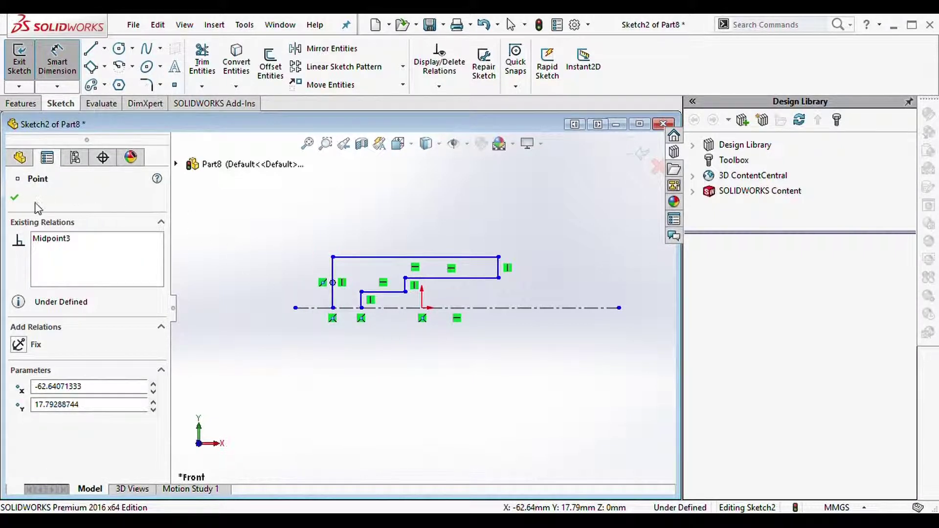
{"action": "left_click", "coordinate": [13, 199]}
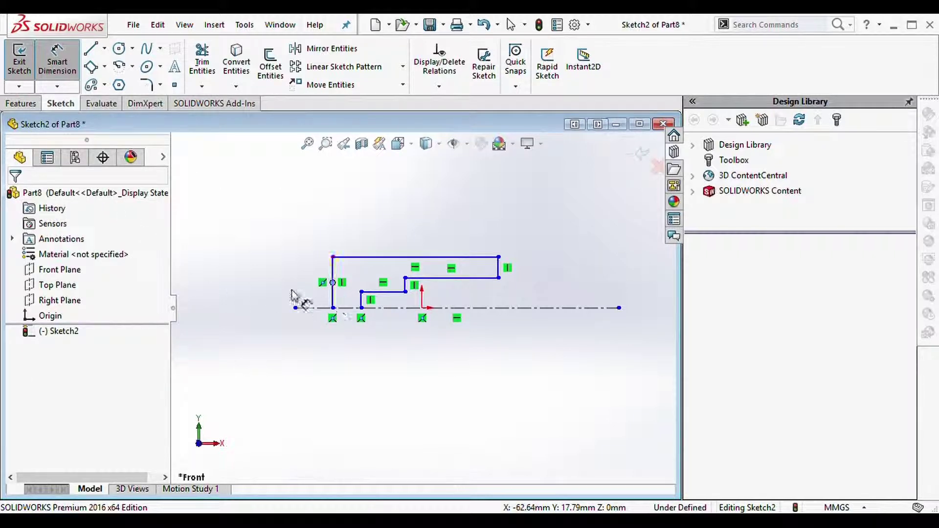
{"action": "key", "text": "Delete"}
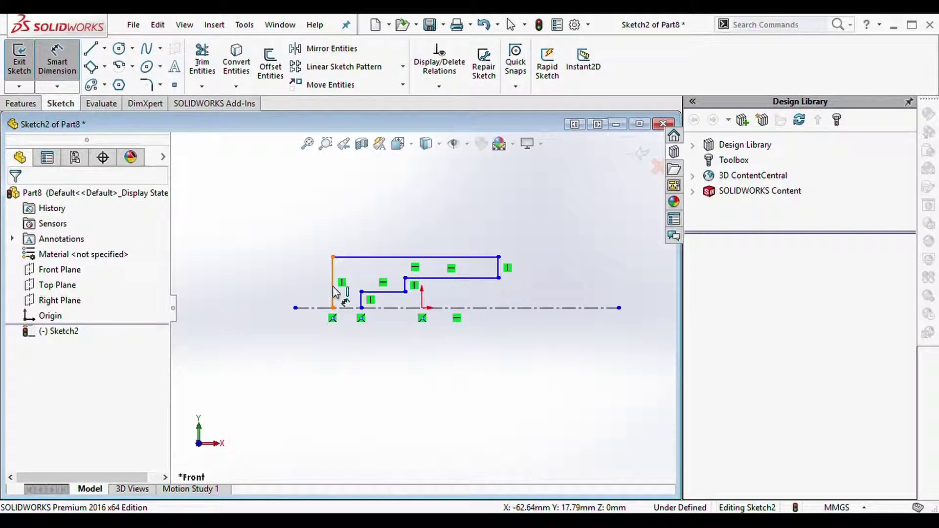
{"action": "left_click", "coordinate": [300, 297]}
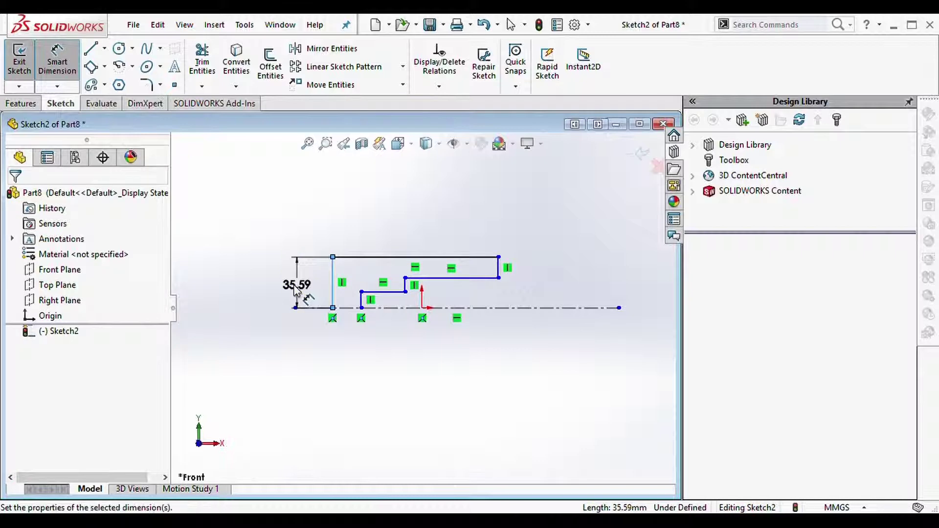
{"action": "type", "text": "50"}
{"action": "key", "text": "Return"}
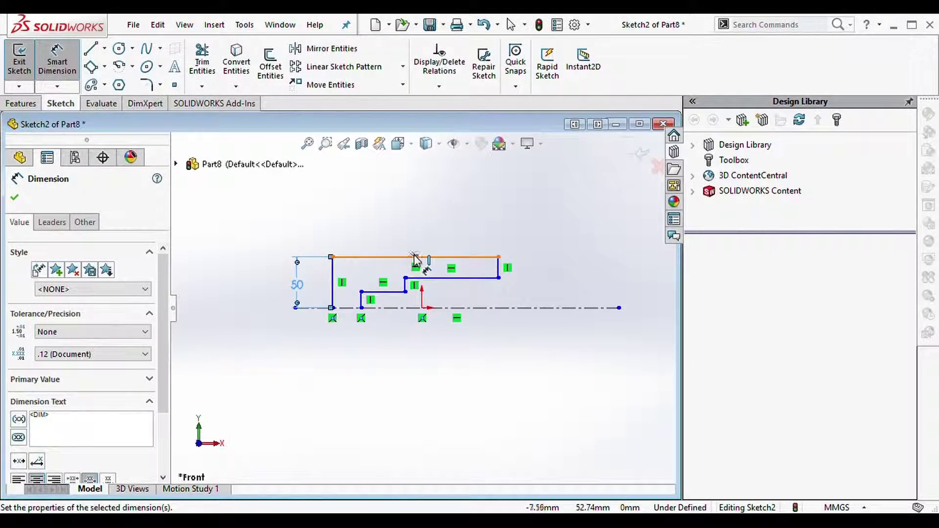
Dimension the top edge to 140 and the short right step to 20.
{"action": "left_click", "coordinate": [387, 257]}
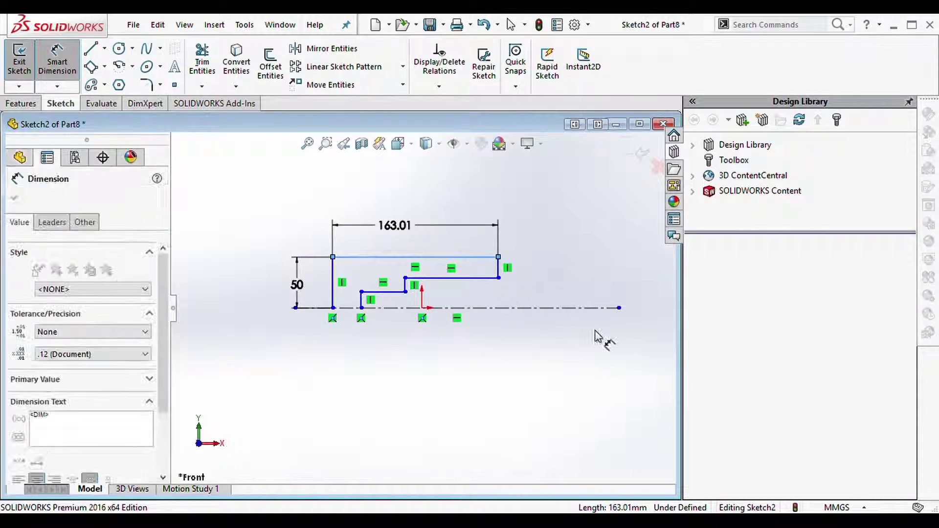
{"action": "key", "text": "Return"}
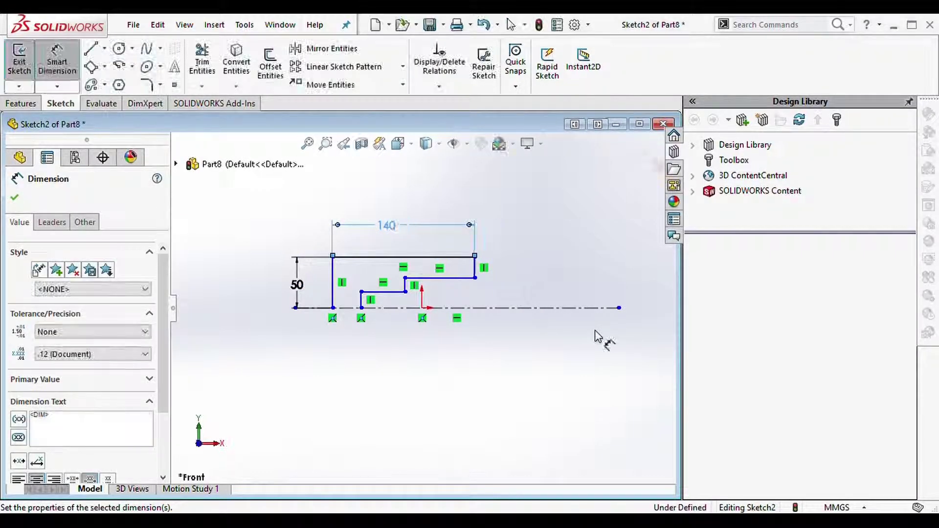
{"action": "left_click", "coordinate": [475, 268]}
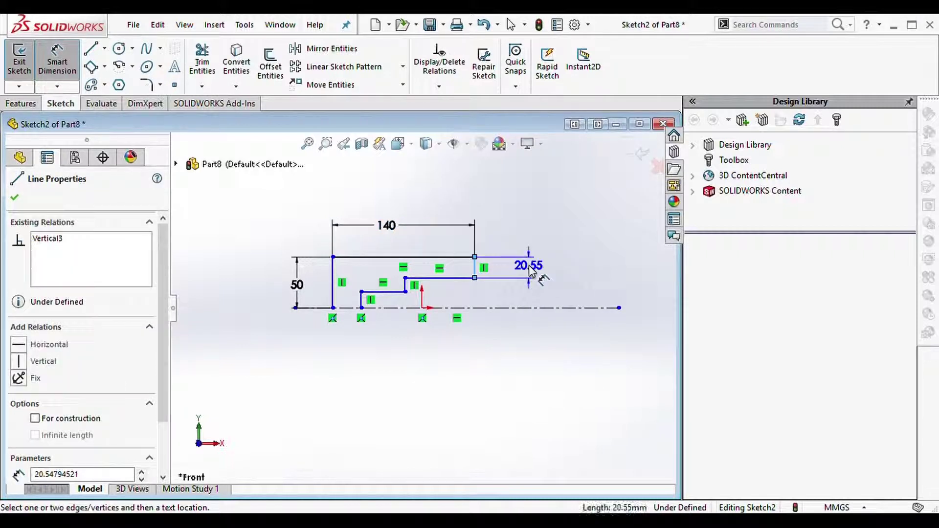
{"action": "left_click", "coordinate": [531, 271]}
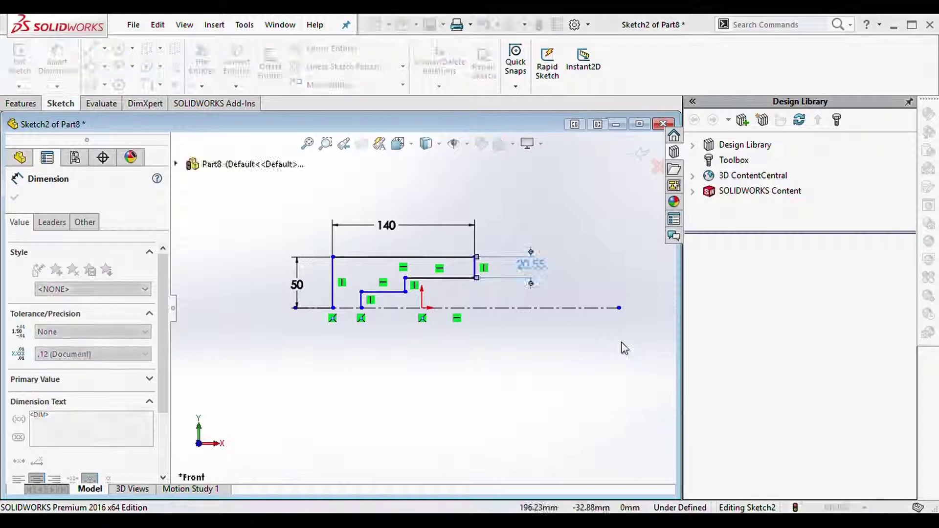
{"action": "type", "text": "20"}
{"action": "key", "text": "Return"}
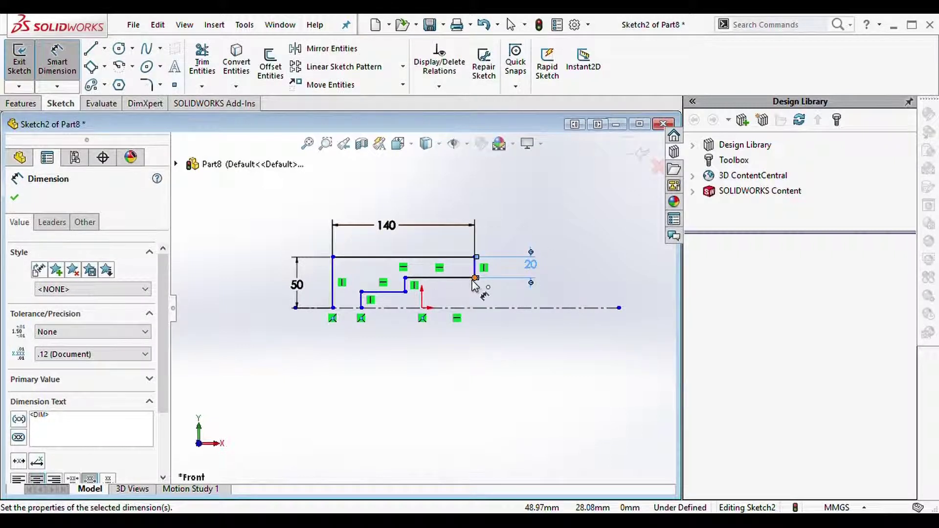
{"action": "left_click", "coordinate": [475, 278]}
{"action": "left_click", "coordinate": [362, 308]}
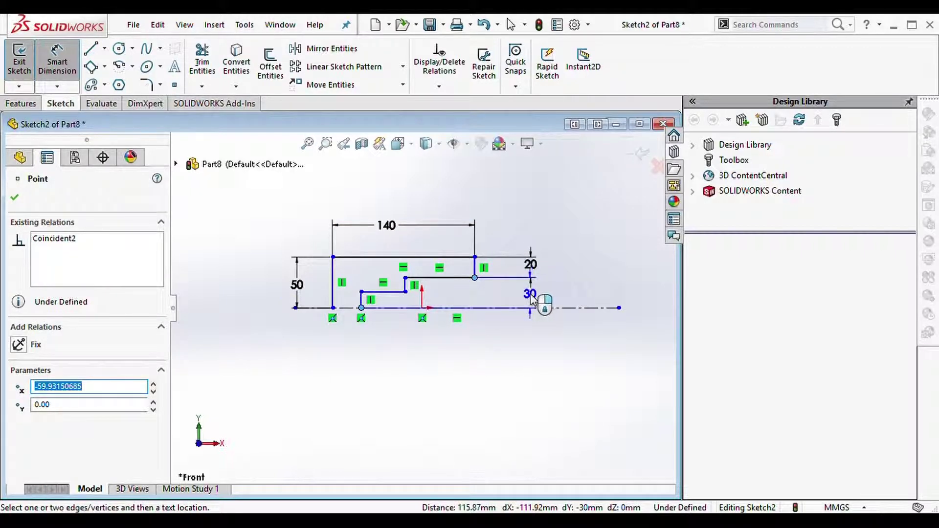
{"action": "key", "text": "Escape"}
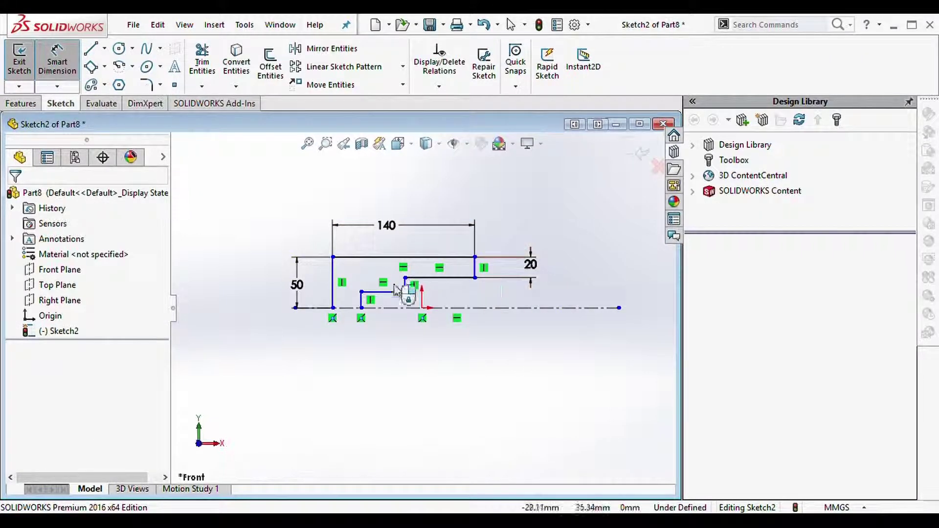
Dimension the upper-right line to 40, the inner line to 80 and the short vertical to 10.
{"action": "left_click", "coordinate": [437, 283]}
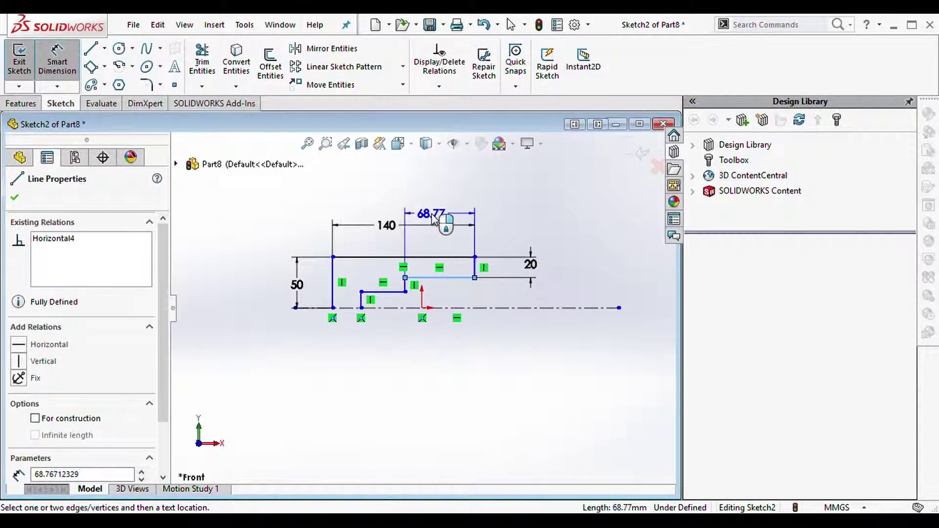
{"action": "left_click", "coordinate": [432, 217]}
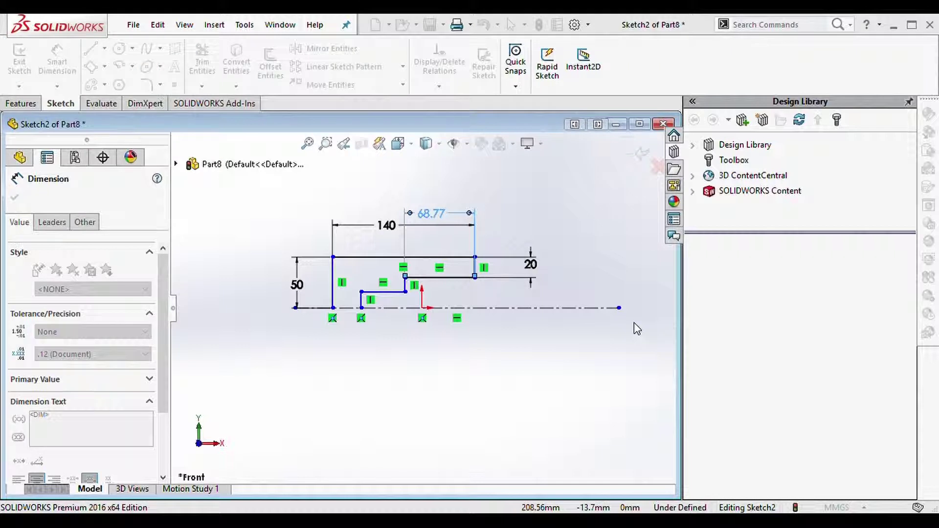
{"action": "type", "text": "40"}
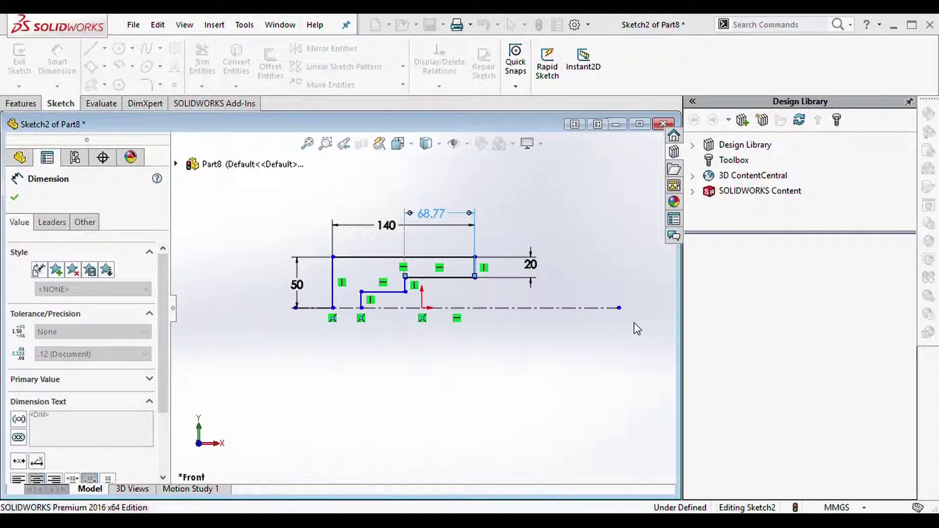
{"action": "key", "text": "Return"}
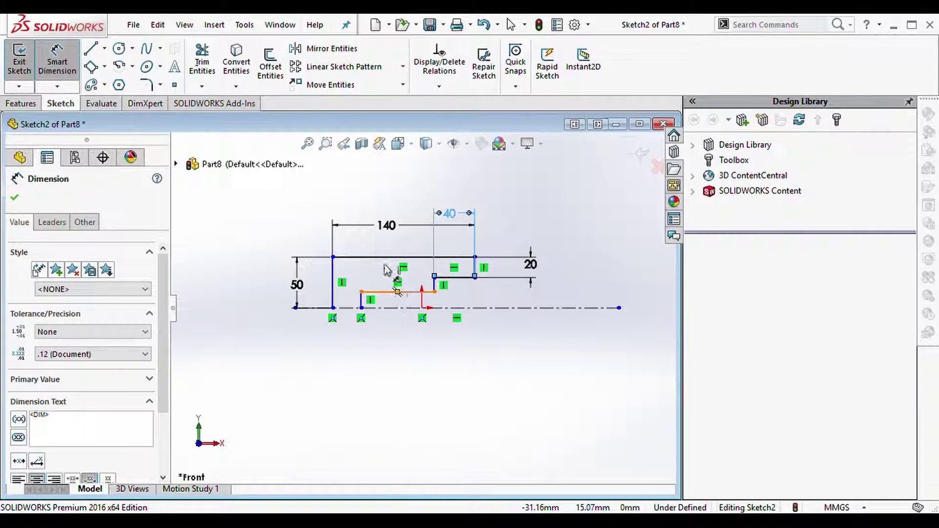
{"action": "left_click", "coordinate": [397, 292]}
{"action": "left_click", "coordinate": [386, 215]}
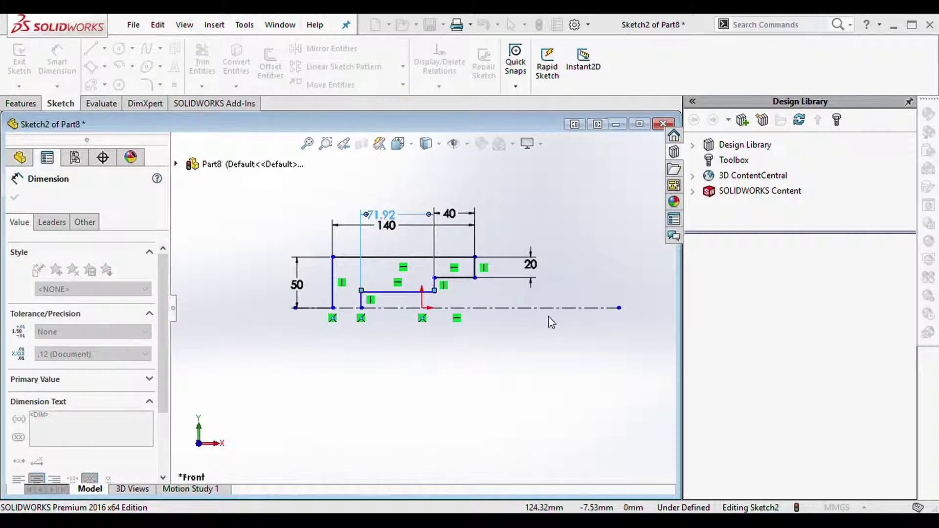
{"action": "type", "text": "80"}
{"action": "key", "text": "Return"}
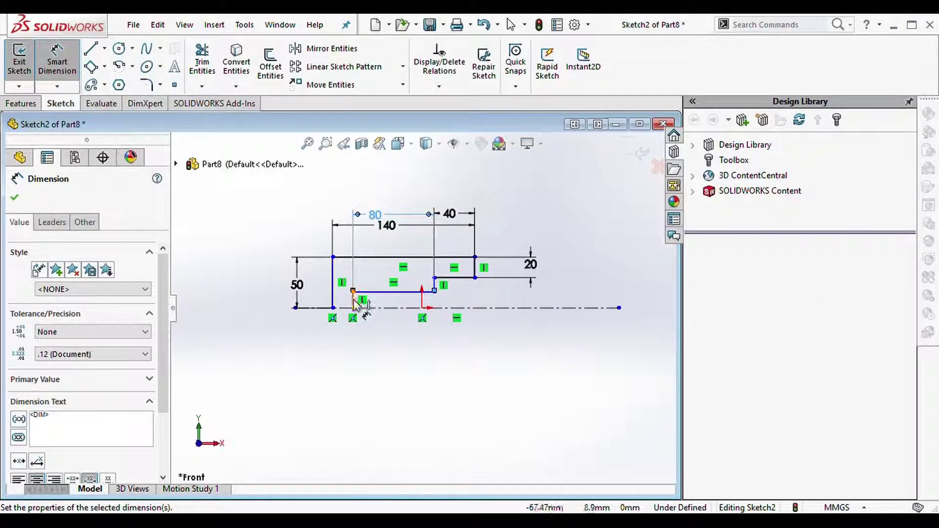
{"action": "left_click", "coordinate": [353, 300]}
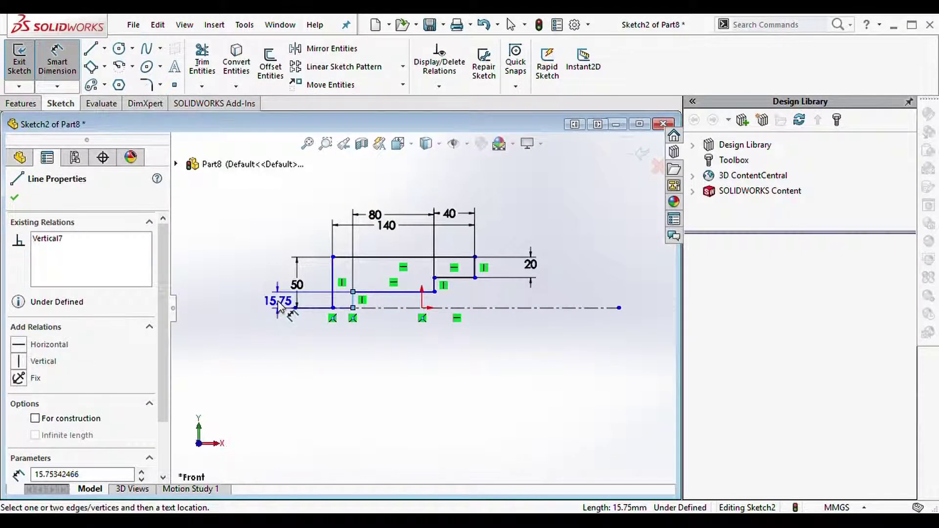
{"action": "left_click", "coordinate": [277, 301]}
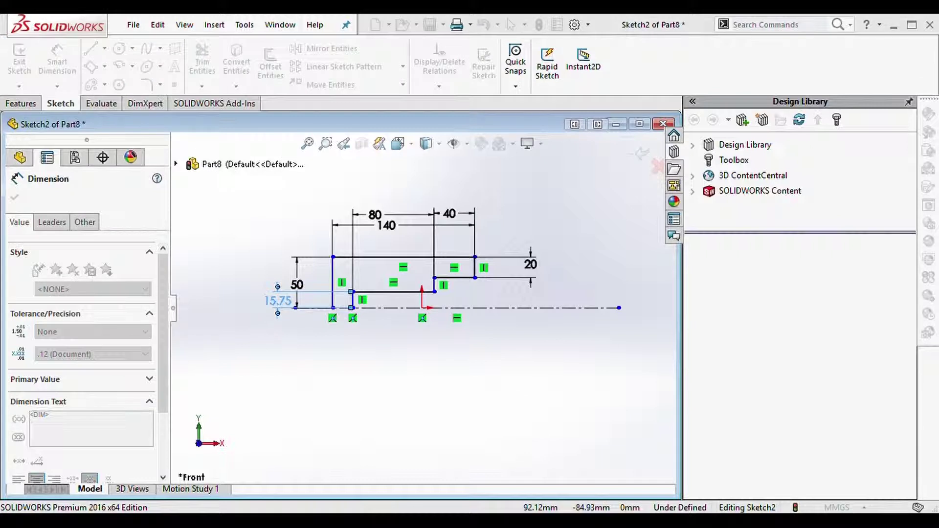
{"action": "type", "text": "10"}
{"action": "key", "text": "Return"}
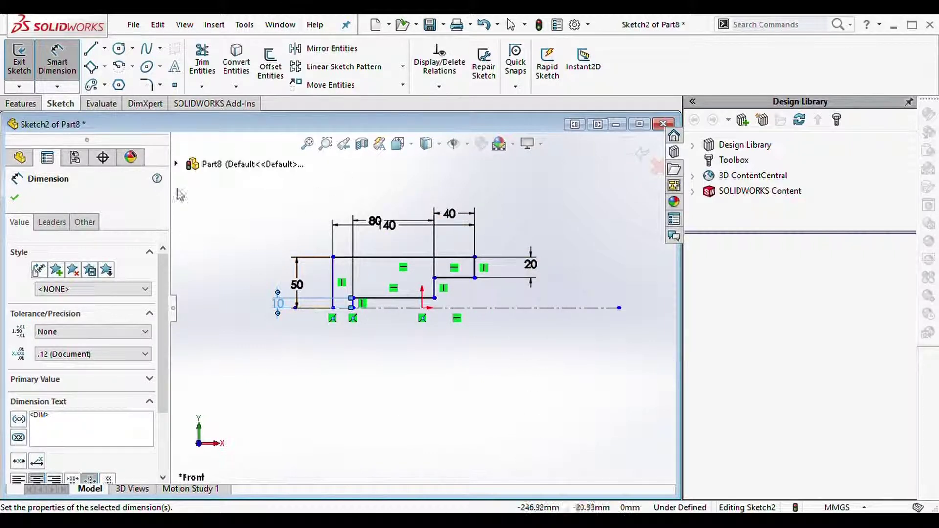
{"action": "left_click", "coordinate": [14, 198]}
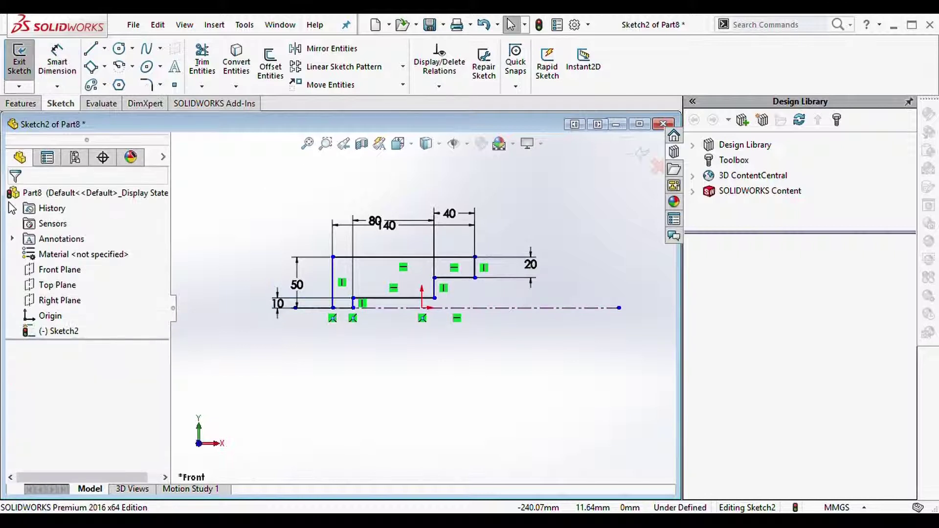
Revolve the profile 360° about the centerline into Revolve1 and orbit to view the hollow end.
{"action": "left_click", "coordinate": [25, 106]}
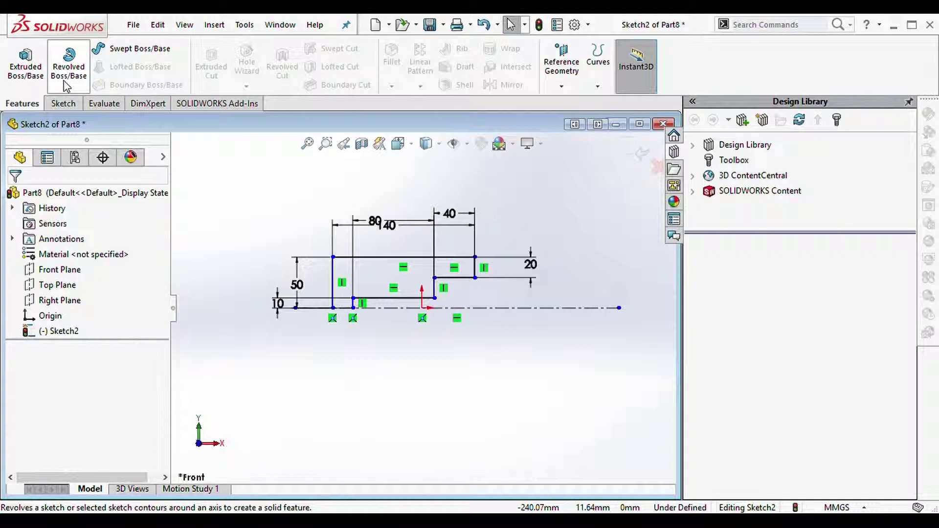
{"action": "left_click", "coordinate": [67, 87]}
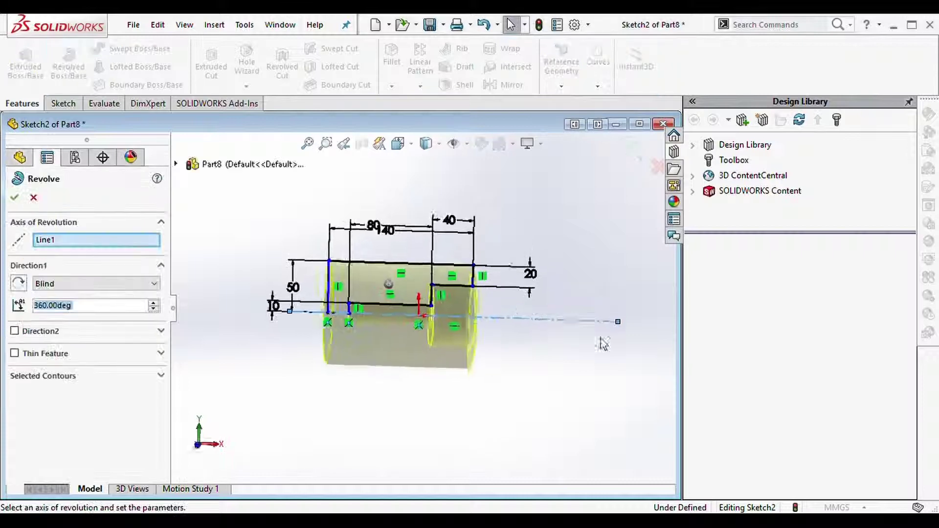
{"action": "left_click", "coordinate": [15, 197]}
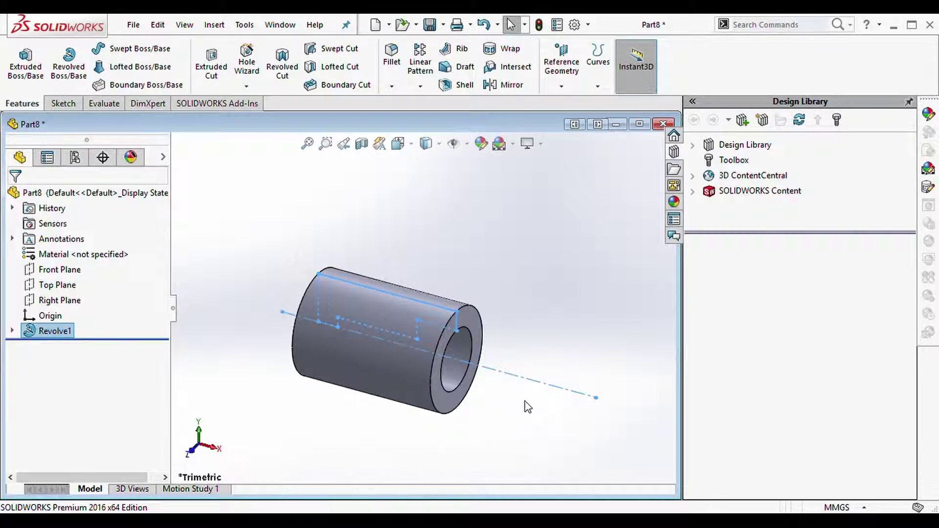
{"action": "left_click", "coordinate": [523, 413]}
{"action": "mouse_move", "coordinate": [516, 404]}
{"action": "middle_mouse_down"}
{"action": "mouse_move", "coordinate": [465, 336]}
{"action": "mouse_move", "coordinate": [455, 386]}
{"action": "mouse_move", "coordinate": [483, 392]}
{"action": "mouse_move", "coordinate": [404, 418]}
{"action": "mouse_move", "coordinate": [428, 418]}
{"action": "mouse_move", "coordinate": [484, 460]}
{"action": "mouse_move", "coordinate": [352, 413]}
{"action": "mouse_move", "coordinate": [539, 367]}
{"action": "mouse_move", "coordinate": [486, 318]}
{"action": "mouse_move", "coordinate": [486, 363]}
{"action": "mouse_move", "coordinate": [420, 356]}
{"action": "middle_mouse_up"}
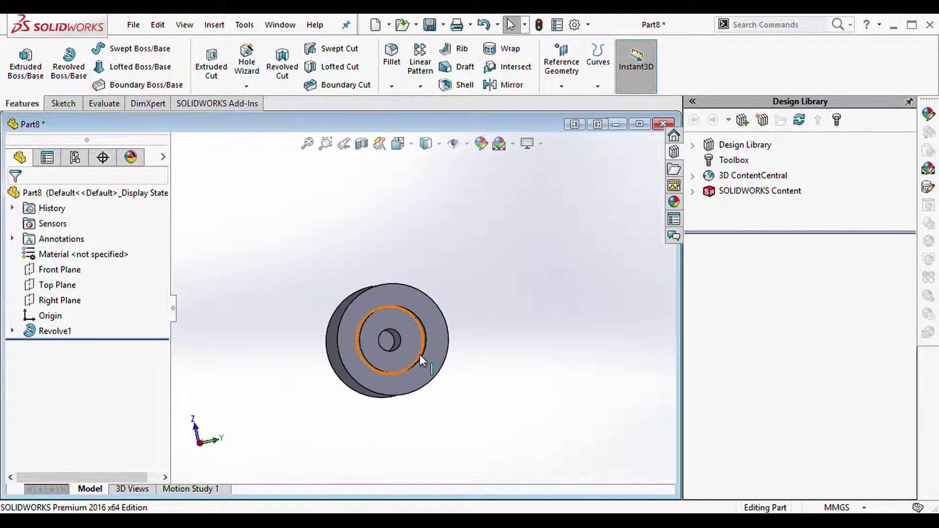
Minimize the Part8 document window.
{"action": "left_click", "coordinate": [617, 126]}
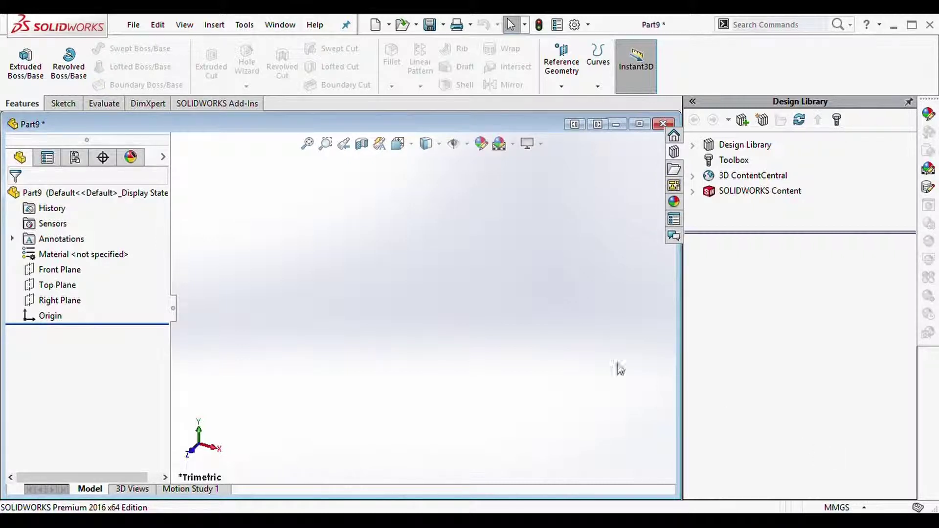
Start a sketch on the Front Plane and draw a circle centred on the origin.
{"action": "left_click", "coordinate": [58, 285]}
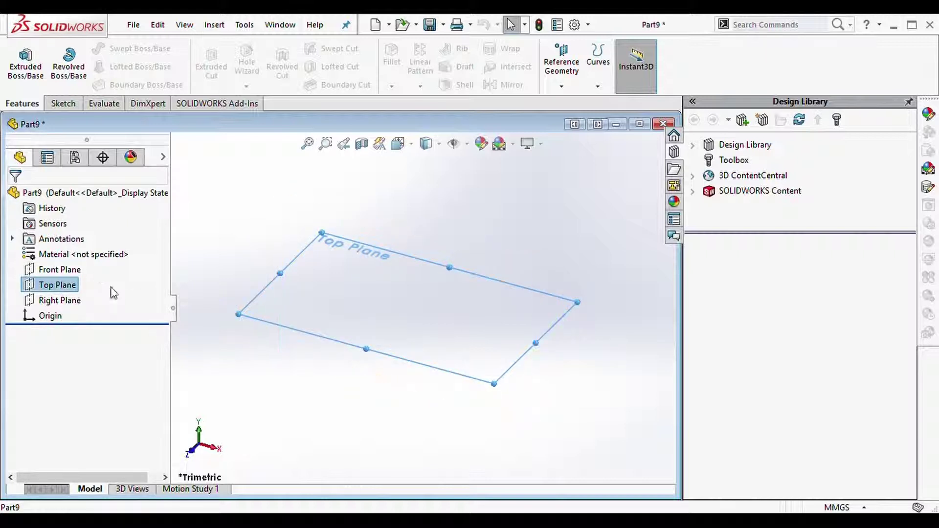
{"action": "left_click", "coordinate": [66, 273]}
{"action": "left_click", "coordinate": [72, 254]}
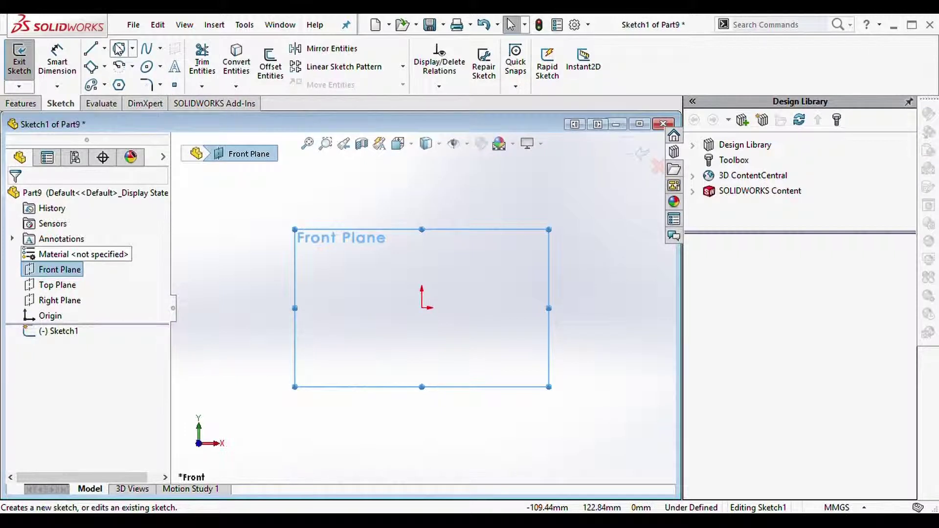
{"action": "left_click", "coordinate": [119, 48]}
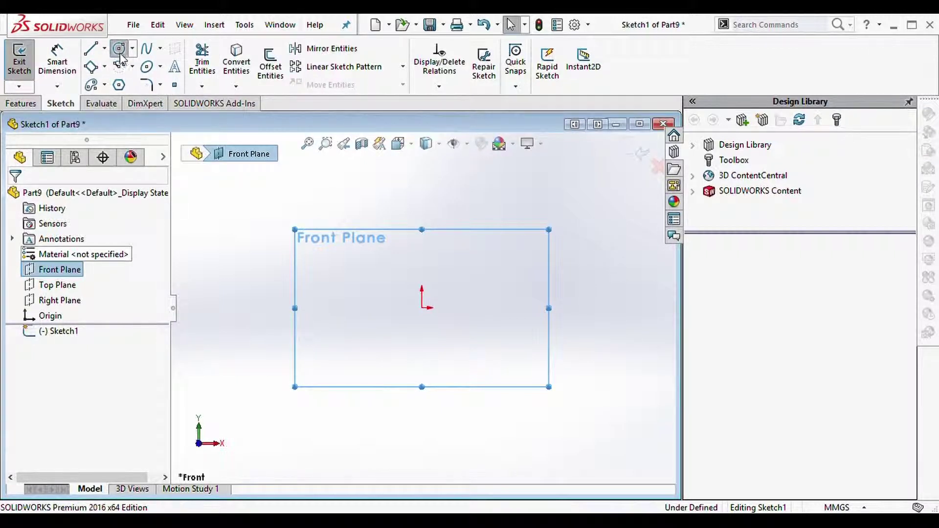
{"action": "left_click", "coordinate": [421, 308]}
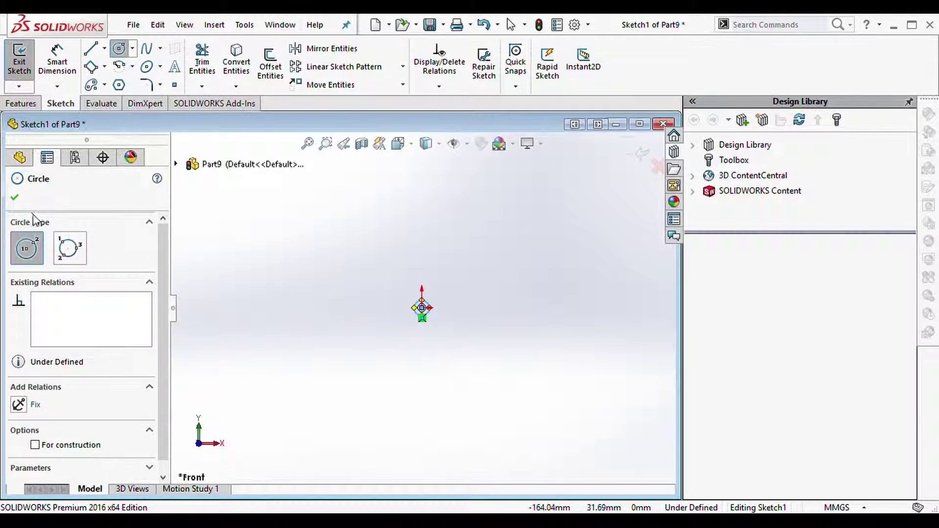
{"action": "left_click", "coordinate": [14, 199]}
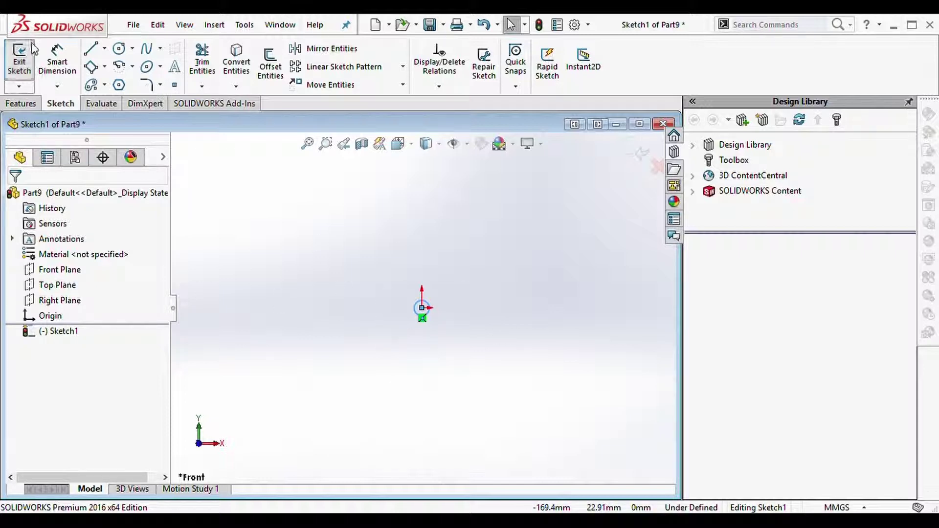
Dimension the circle's diameter to 100 and accept it.
{"action": "left_click", "coordinate": [57, 64]}
{"action": "left_click", "coordinate": [425, 304]}
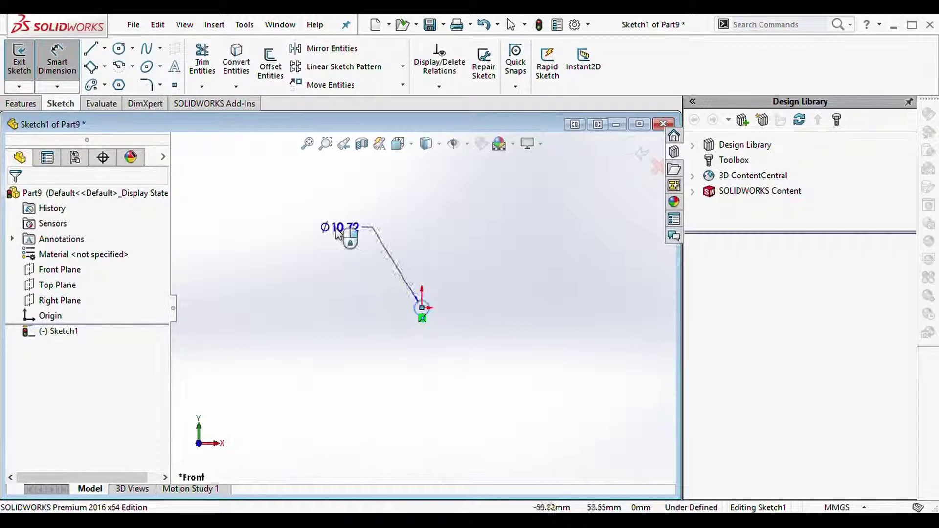
{"action": "left_click", "coordinate": [273, 267]}
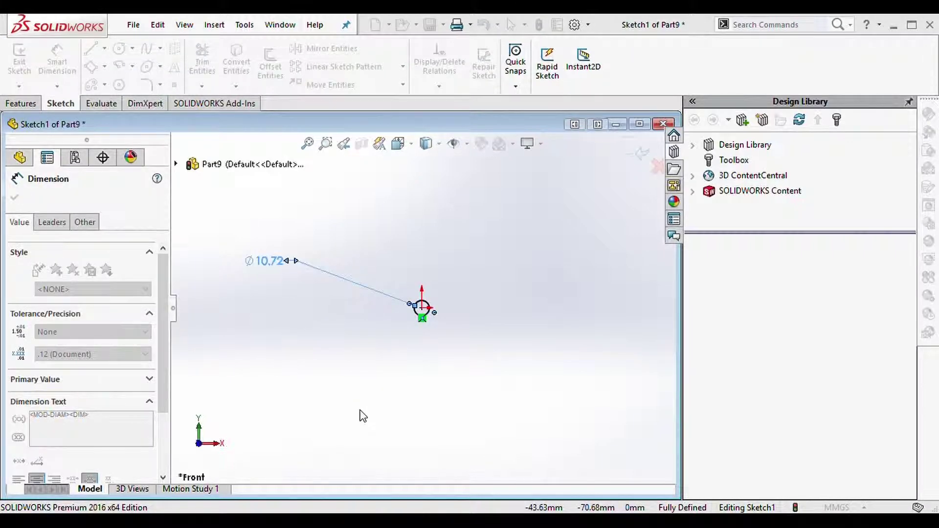
{"action": "type", "text": "100"}
{"action": "key", "text": "Return"}
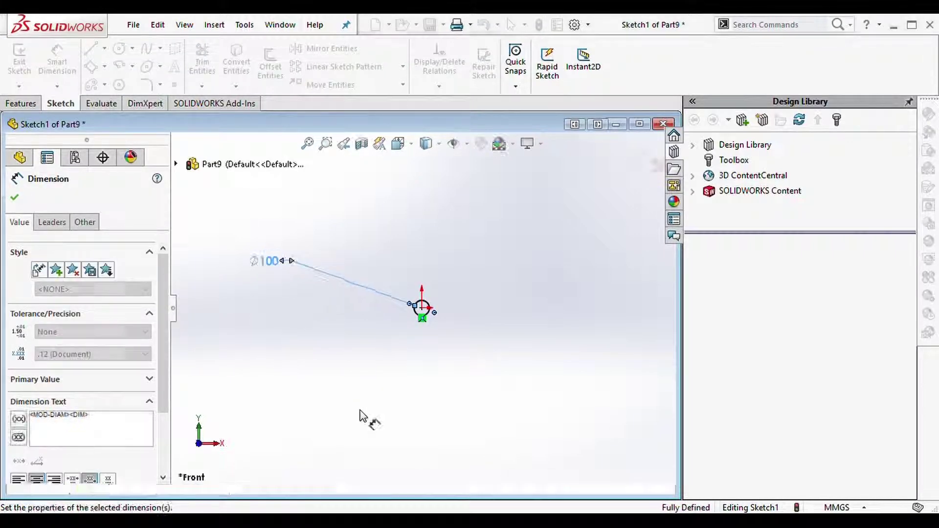
{"action": "left_click", "coordinate": [14, 199]}
{"action": "left_click", "coordinate": [22, 103]}
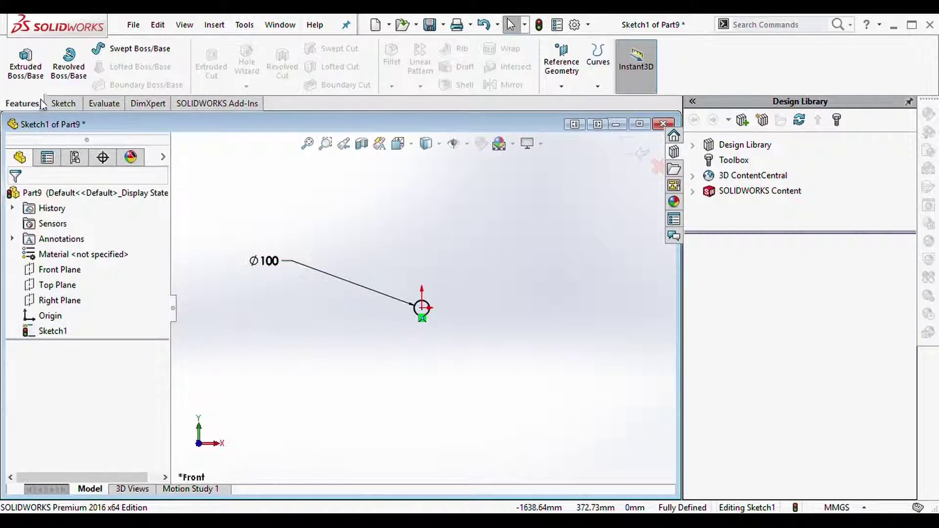
Extrude the Ø100 circle 140 mm blind into a cylinder and select its front face.
{"action": "left_click", "coordinate": [27, 71]}
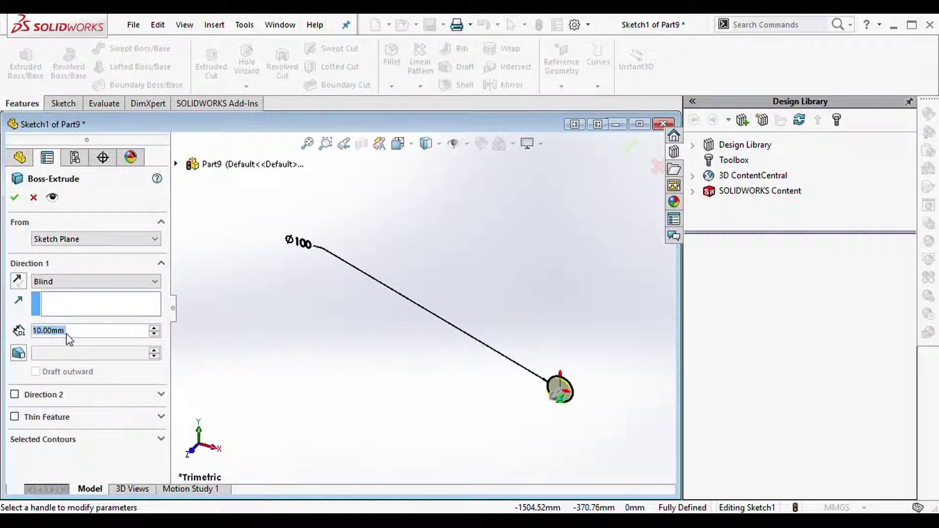
{"action": "type", "text": "140"}
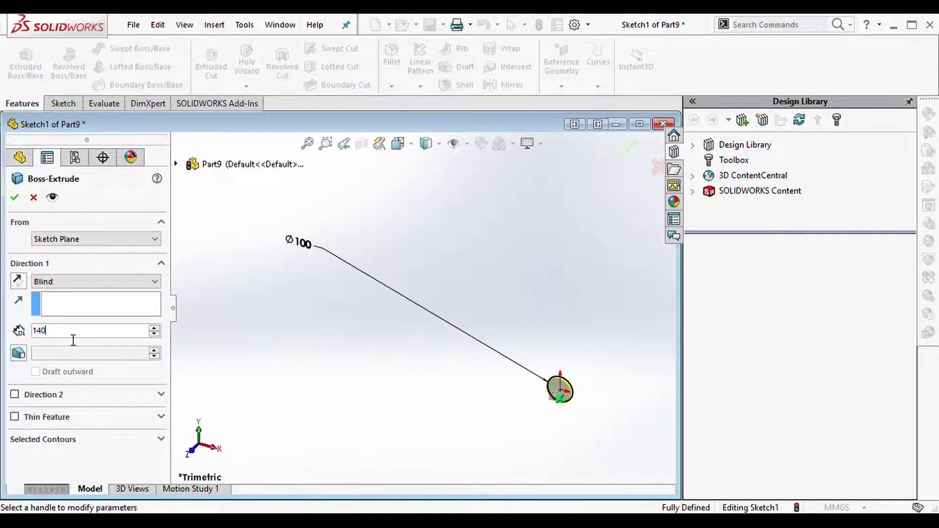
{"action": "key", "text": "Return"}
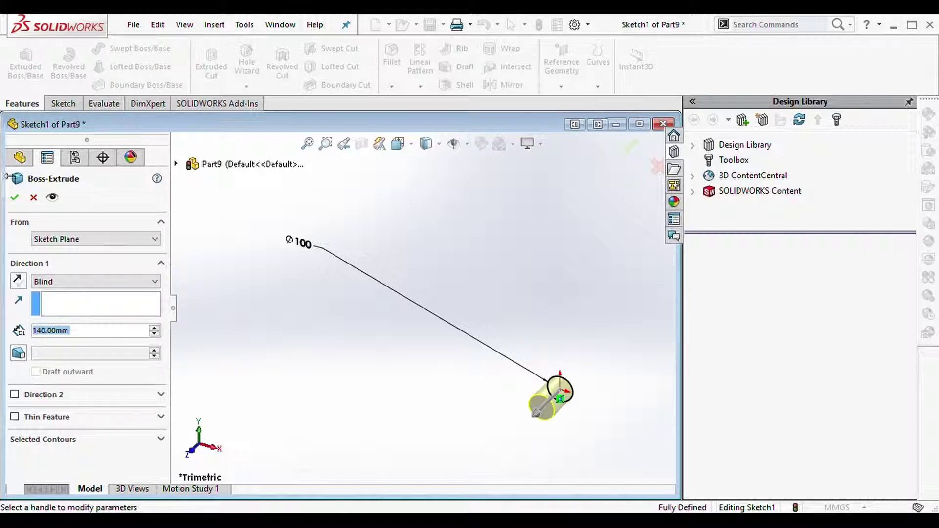
{"action": "left_click", "coordinate": [16, 198]}
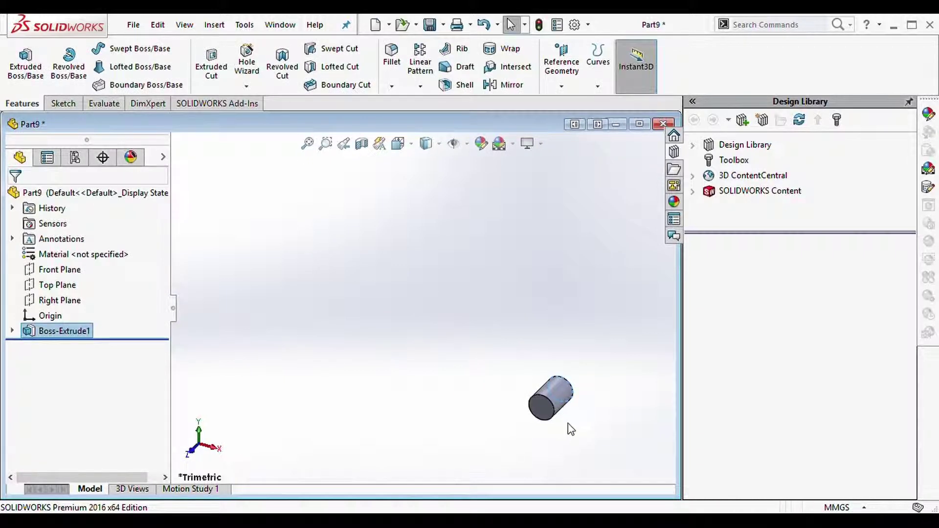
{"action": "key", "text": "f"}
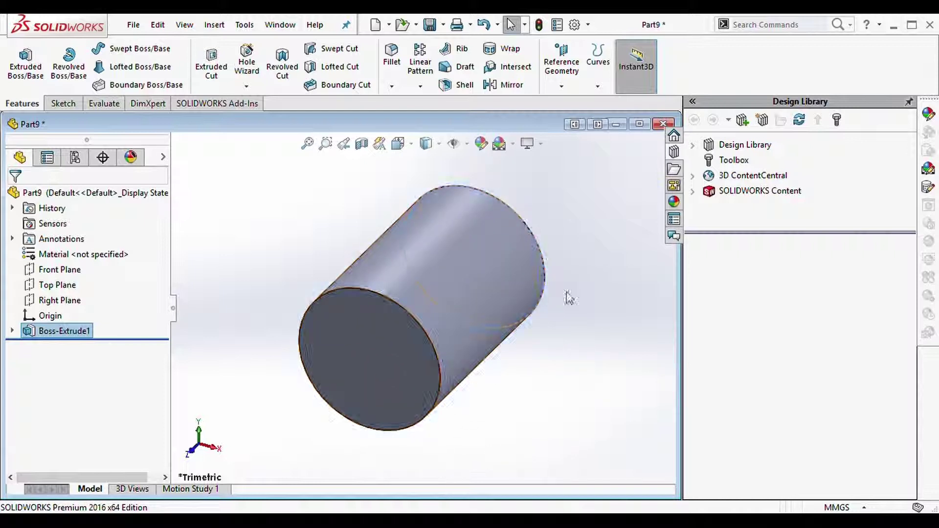
{"action": "mouse_move", "coordinate": [596, 381]}
{"action": "middle_mouse_down"}
{"action": "mouse_move", "coordinate": [524, 444]}
{"action": "mouse_move", "coordinate": [520, 384]}
{"action": "middle_mouse_up"}
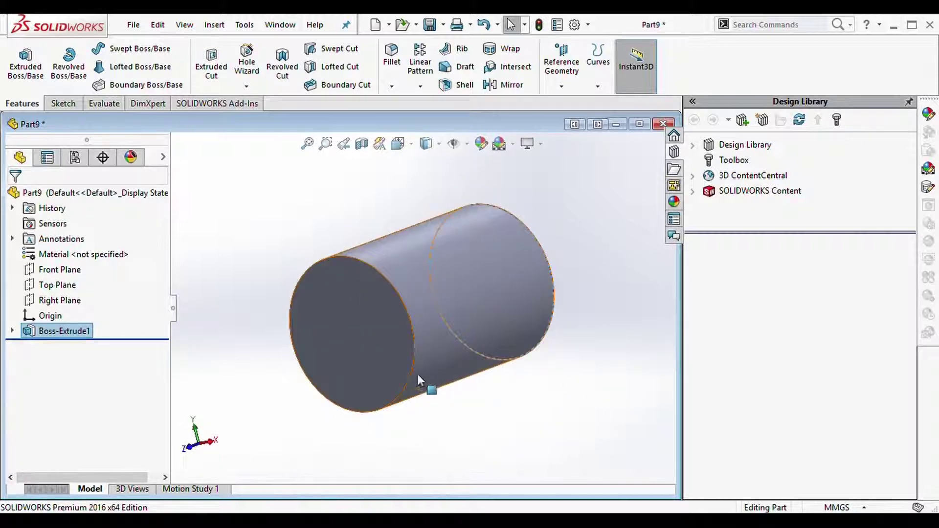
{"action": "left_click", "coordinate": [376, 361]}
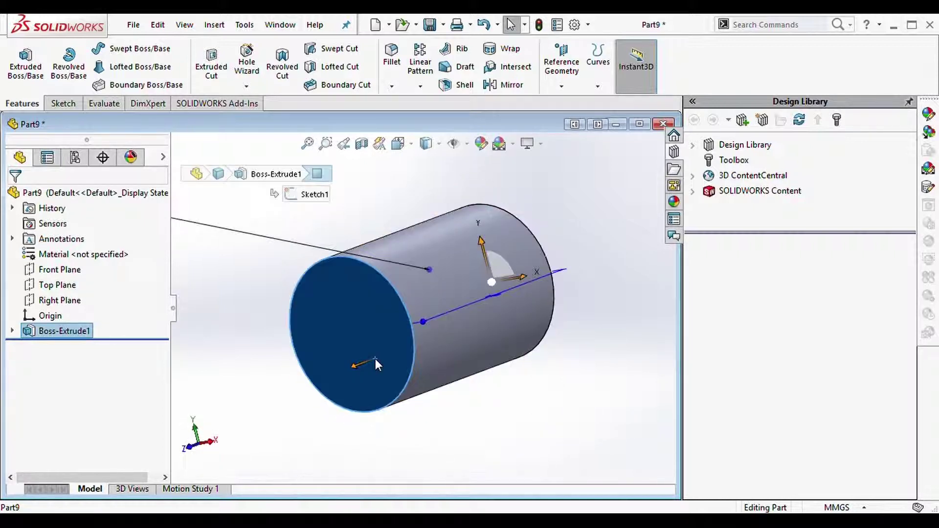
Start a sketch on the end face, view it Normal To, and draw an origin-centred circle.
{"action": "left_click", "coordinate": [428, 318]}
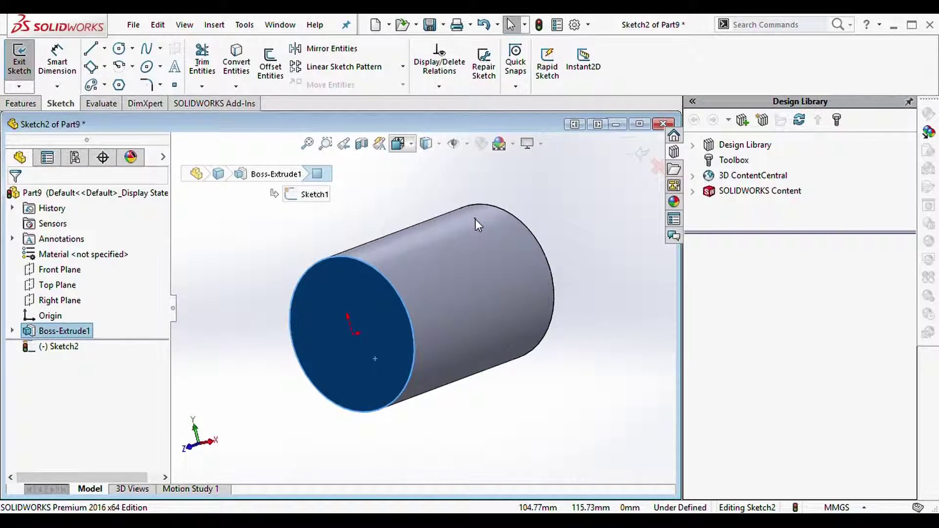
{"action": "key", "text": "ctrl+8"}
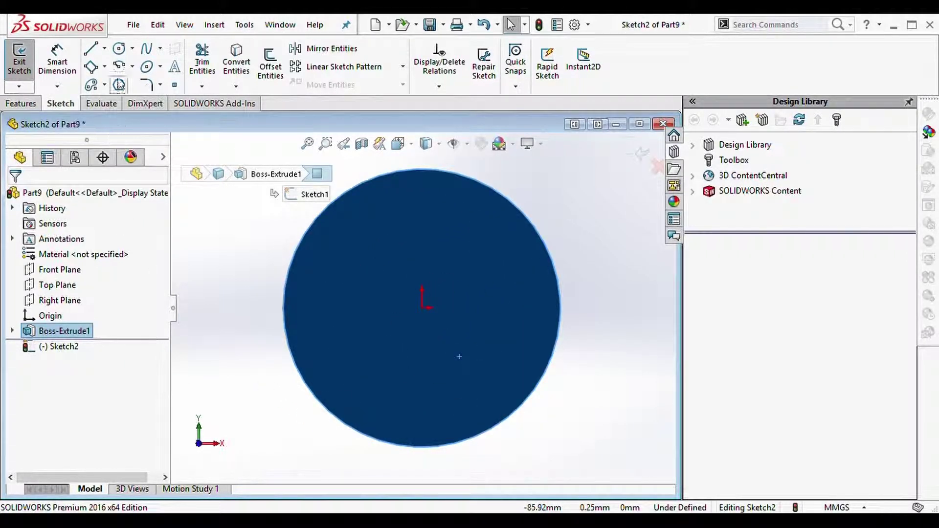
{"action": "left_click", "coordinate": [120, 49]}
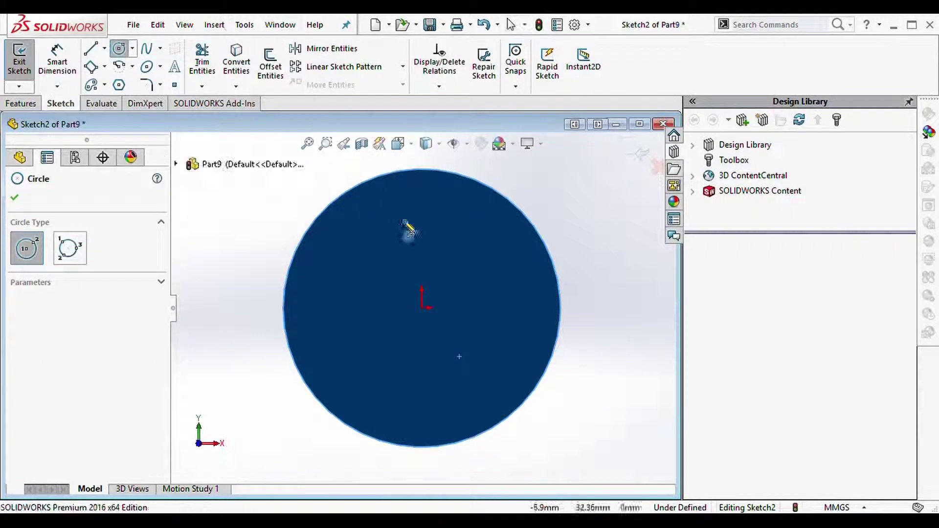
{"action": "left_click", "coordinate": [422, 307]}
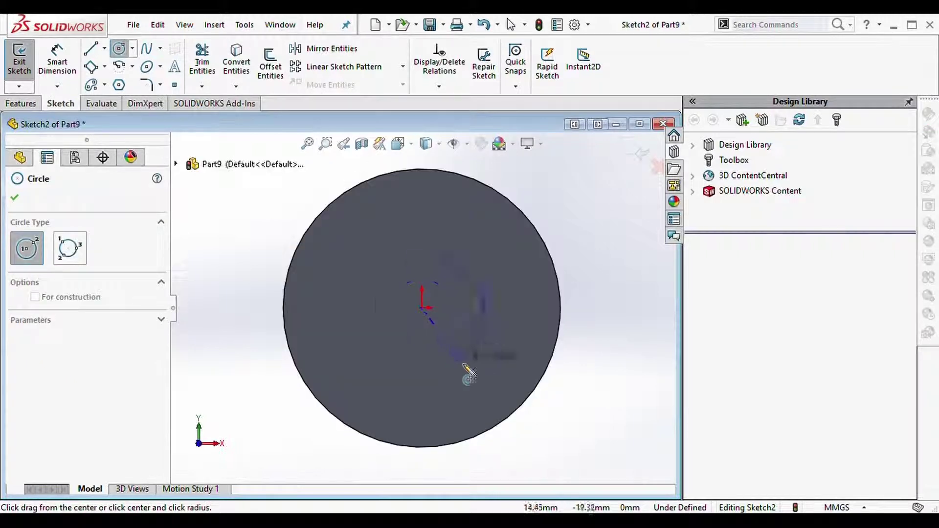
{"action": "left_click", "coordinate": [434, 418]}
{"action": "key", "text": "Escape"}
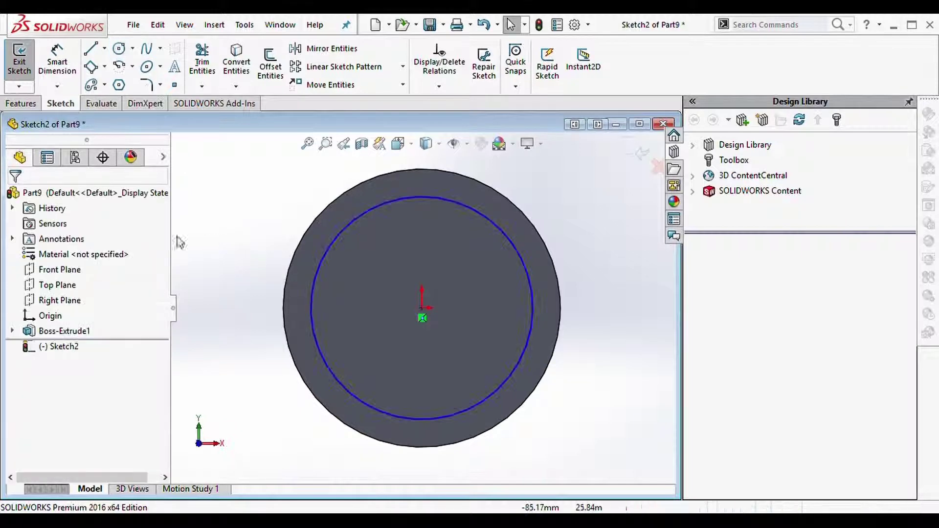
Dimension the inner circle's diameter to 60.
{"action": "left_click", "coordinate": [58, 61]}
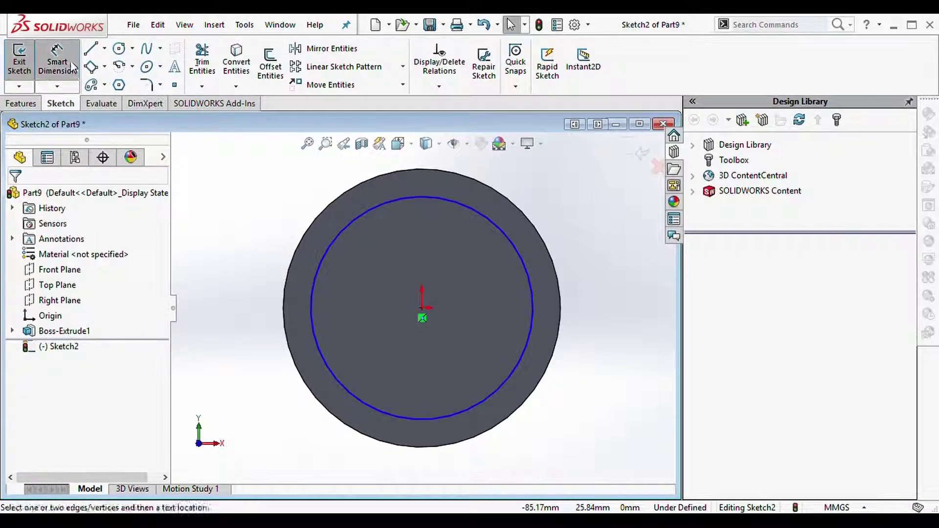
{"action": "left_click", "coordinate": [320, 268]}
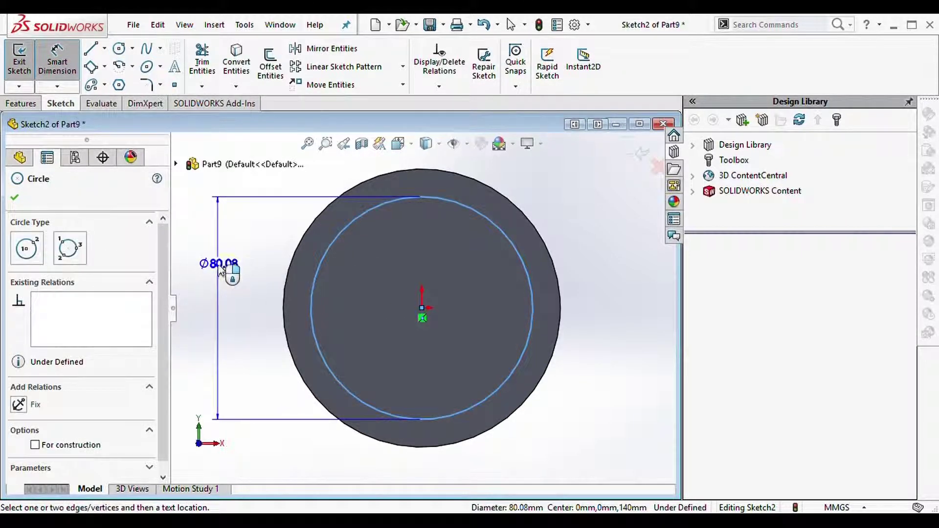
{"action": "left_click", "coordinate": [217, 267]}
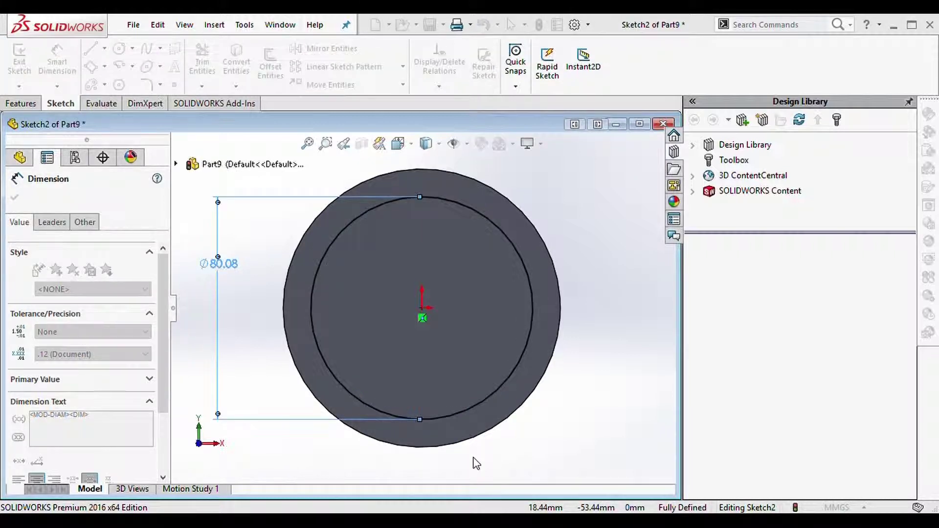
{"action": "type", "text": "60"}
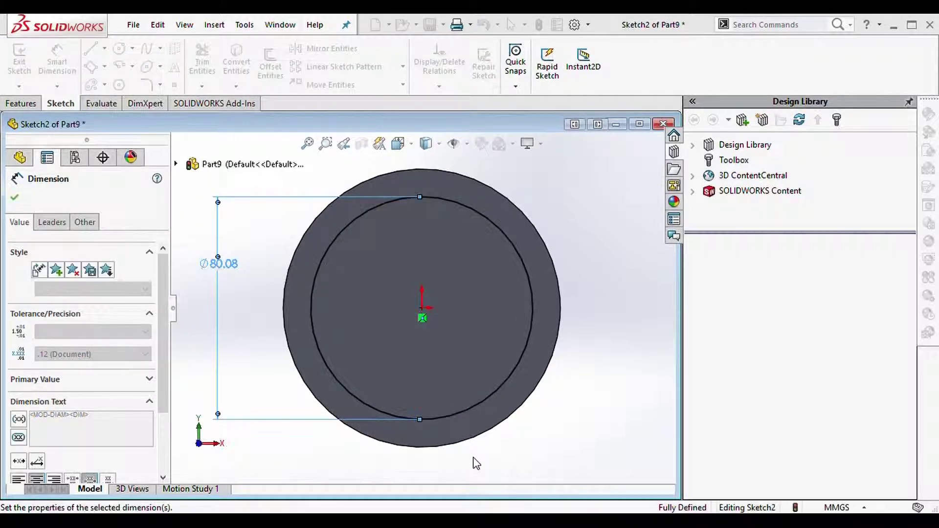
{"action": "key", "text": "Return"}
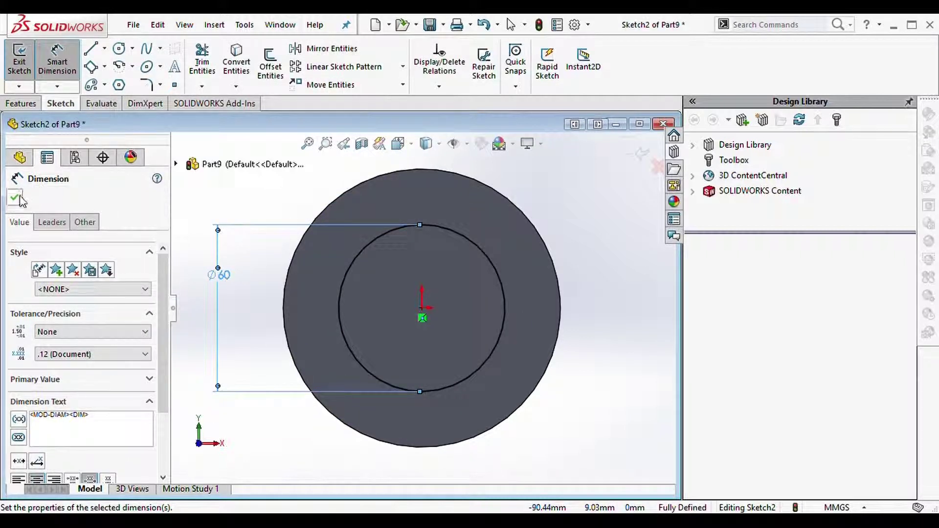
{"action": "left_click", "coordinate": [14, 197]}
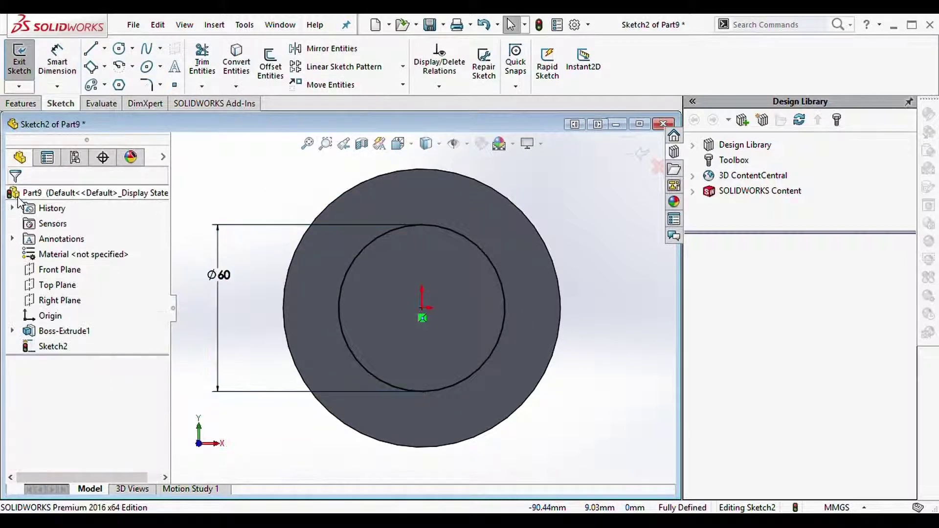
{"action": "left_click", "coordinate": [22, 103]}
{"action": "left_click", "coordinate": [221, 73]}
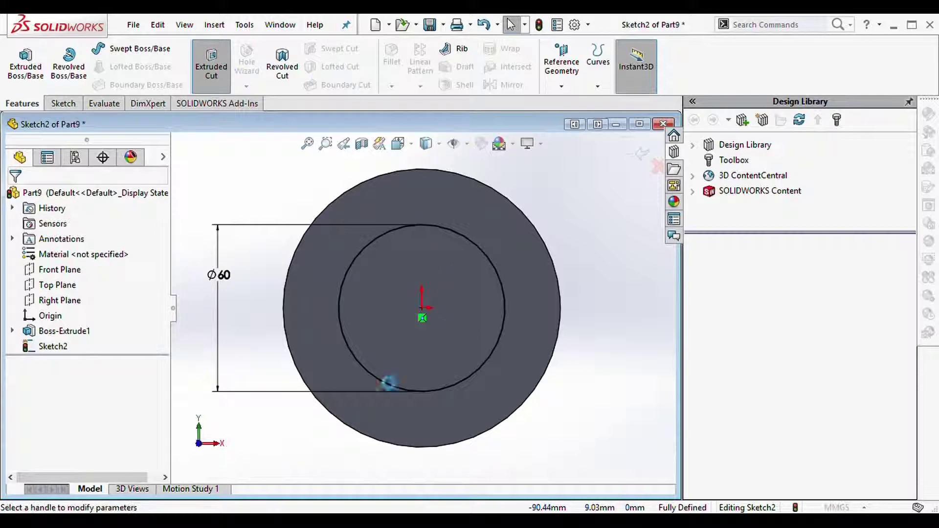
Cut the Ø60 circle 40 mm blind into the end face and inspect the counterbore.
{"action": "mouse_move", "coordinate": [503, 425]}
{"action": "middle_mouse_down"}
{"action": "mouse_move", "coordinate": [566, 426]}
{"action": "mouse_move", "coordinate": [570, 164]}
{"action": "middle_mouse_up"}
{"action": "type", "text": "40"}
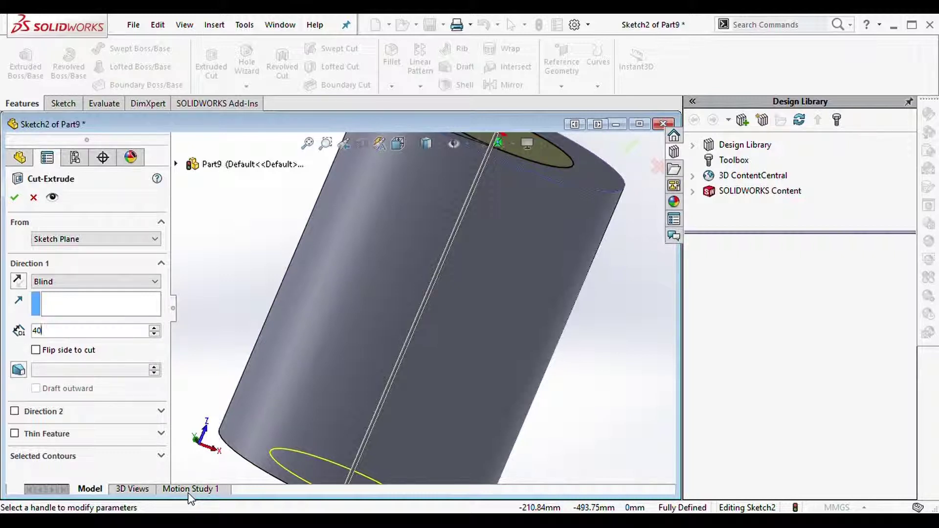
{"action": "key", "text": "Return"}
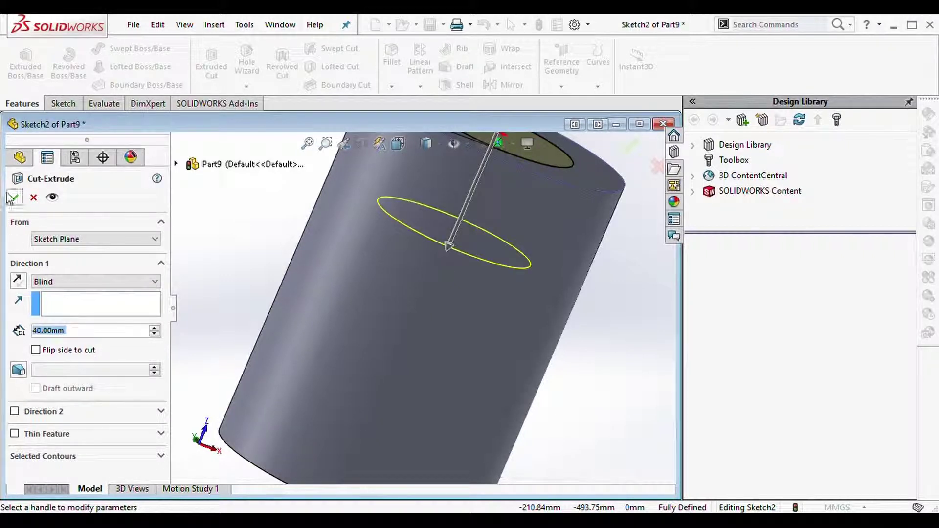
{"action": "left_click", "coordinate": [10, 198]}
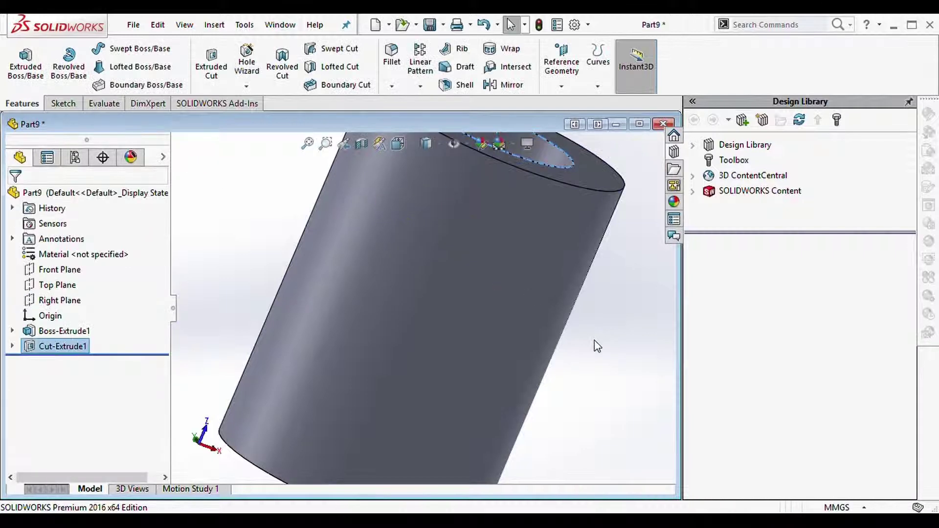
{"action": "mouse_move", "coordinate": [597, 347]}
{"action": "middle_mouse_down"}
{"action": "mouse_move", "coordinate": [558, 444]}
{"action": "mouse_move", "coordinate": [508, 269]}
{"action": "mouse_move", "coordinate": [454, 244]}
{"action": "middle_mouse_up"}
Start a sketch on the counterbore floor, viewed head-on, with a circle centred on the origin.
{"action": "left_click", "coordinate": [454, 245]}
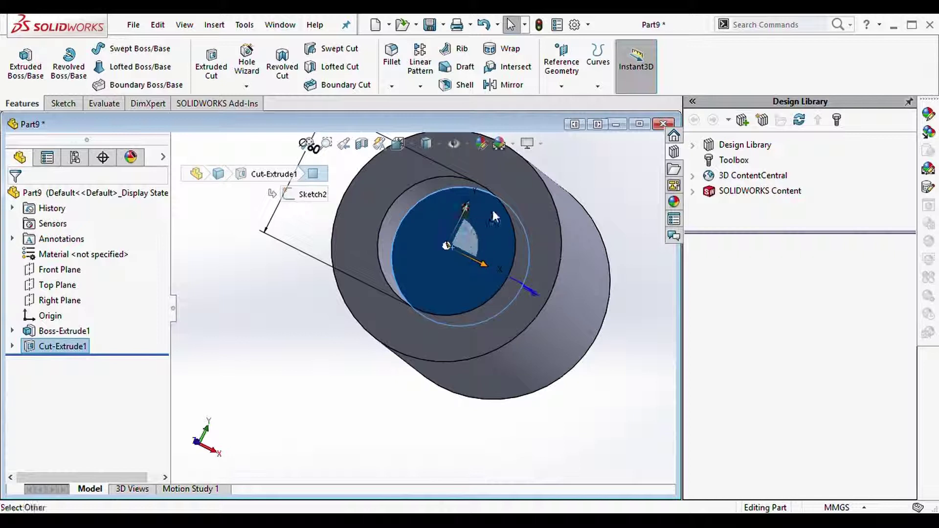
{"action": "left_click", "coordinate": [507, 208]}
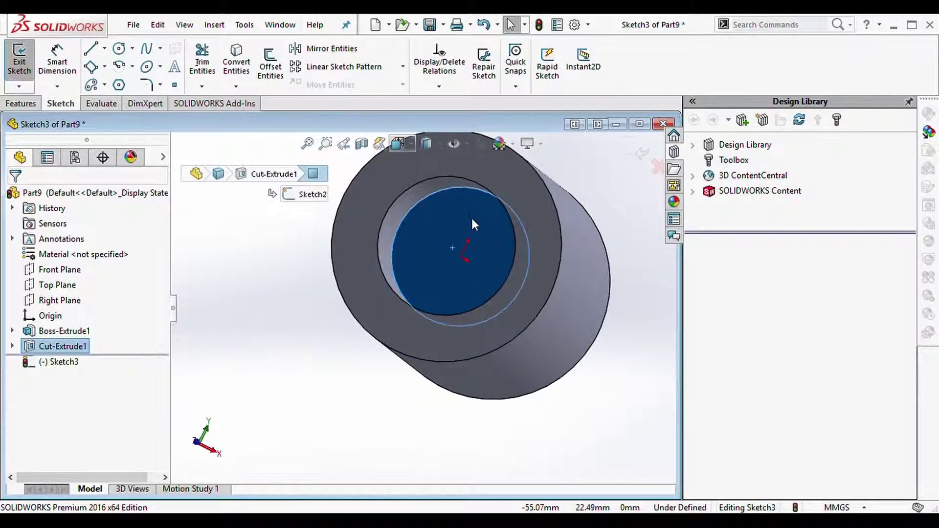
{"action": "key", "text": "ctrl+8"}
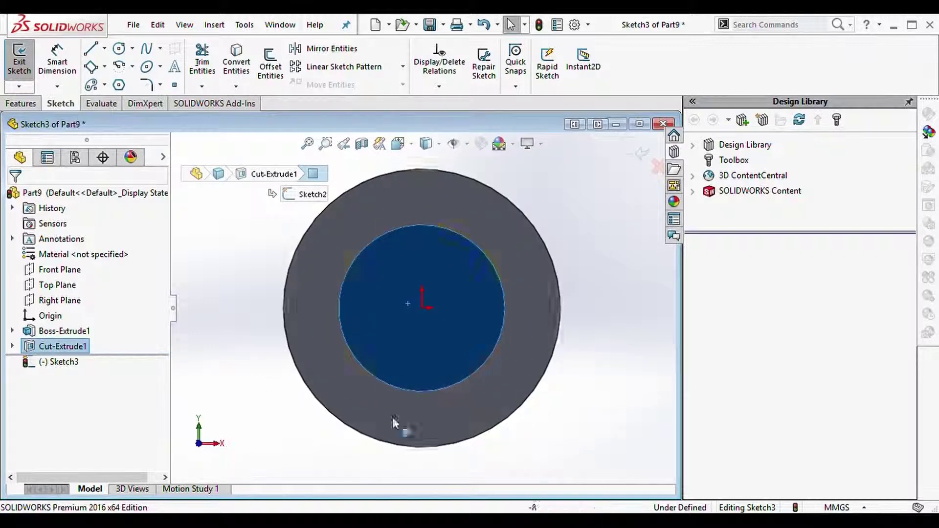
{"action": "left_click", "coordinate": [123, 51]}
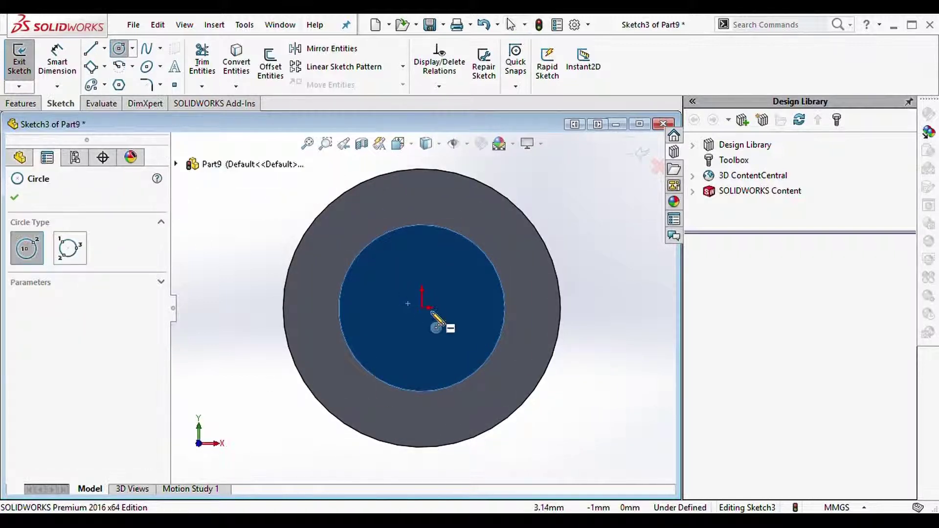
{"action": "left_click", "coordinate": [422, 308]}
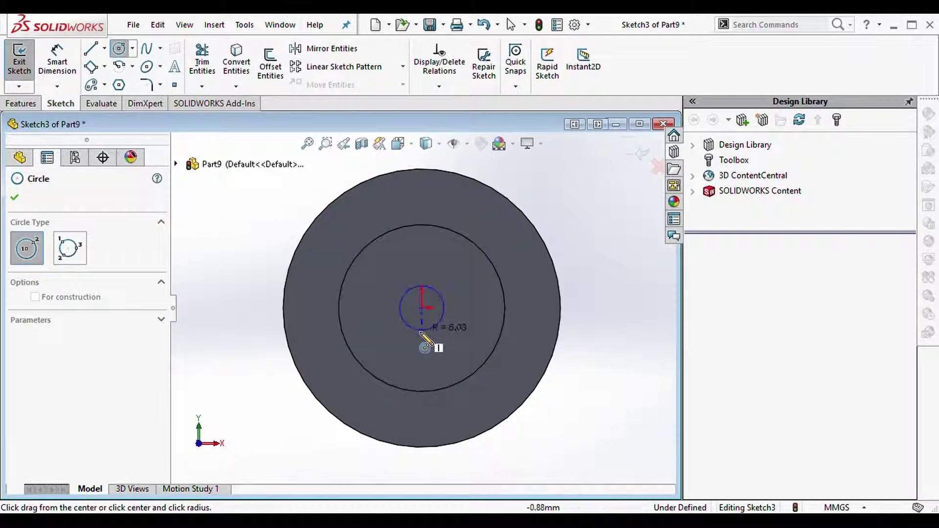
{"action": "left_click", "coordinate": [424, 331]}
Dimension the circle to a 20 mm diameter, fully defining the sketch.
{"action": "left_click", "coordinate": [57, 61]}
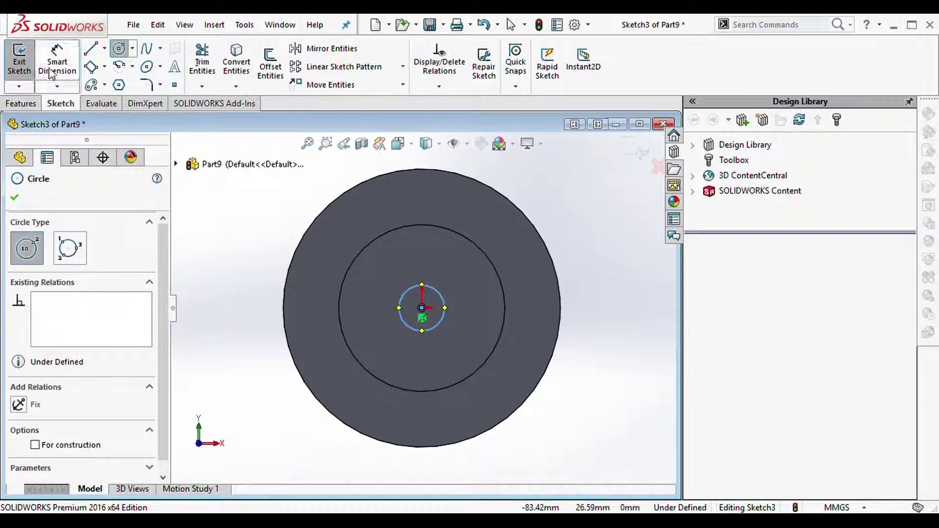
{"action": "left_click", "coordinate": [397, 318]}
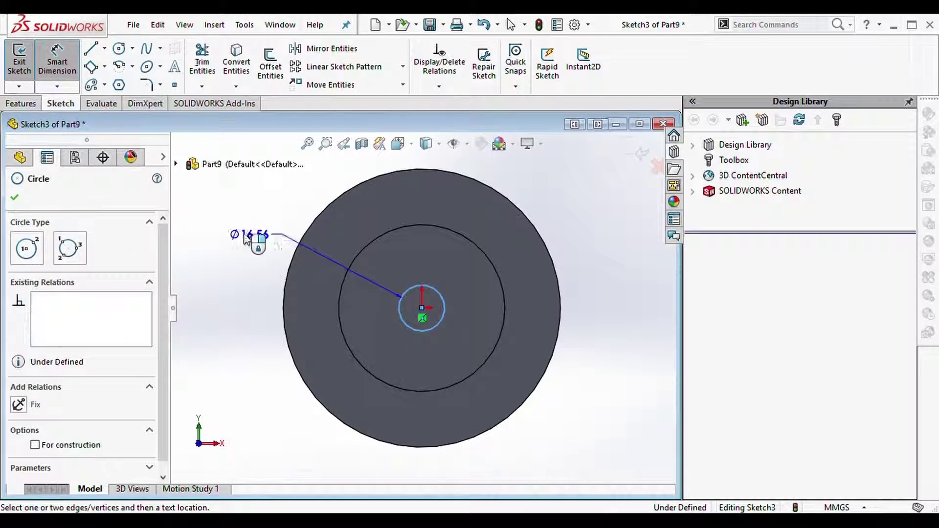
{"action": "left_click", "coordinate": [255, 225]}
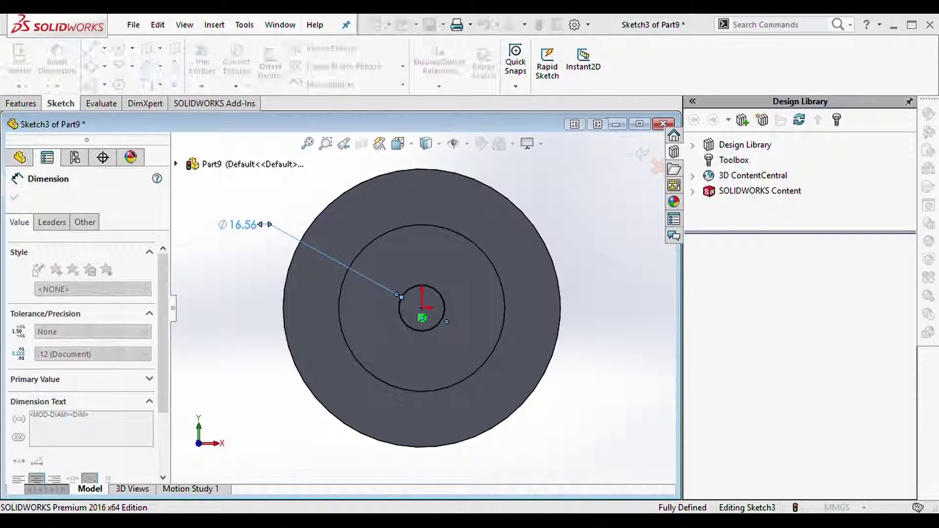
{"action": "type", "text": "20"}
{"action": "key", "text": "Return"}
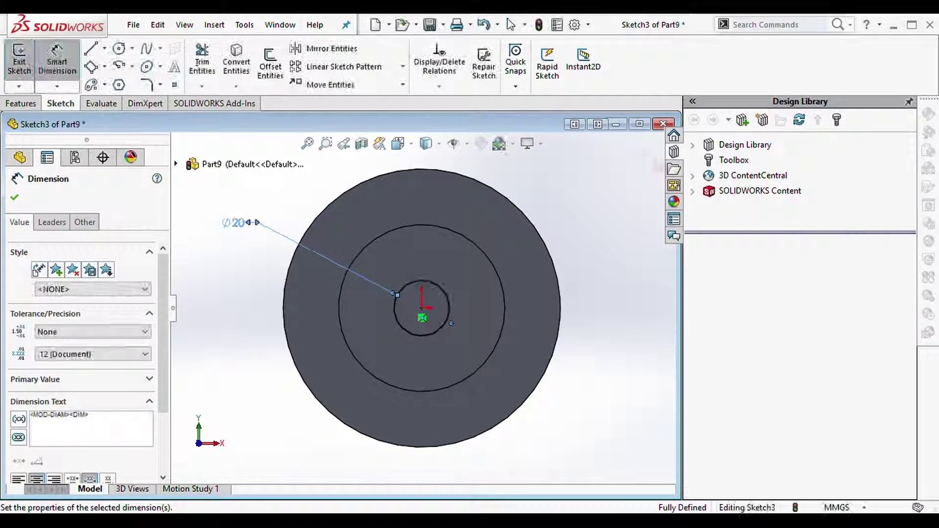
{"action": "left_click", "coordinate": [15, 199]}
Start an Extruded Cut on the Ø20 circle to bore through the cylinder.
{"action": "left_click", "coordinate": [22, 107]}
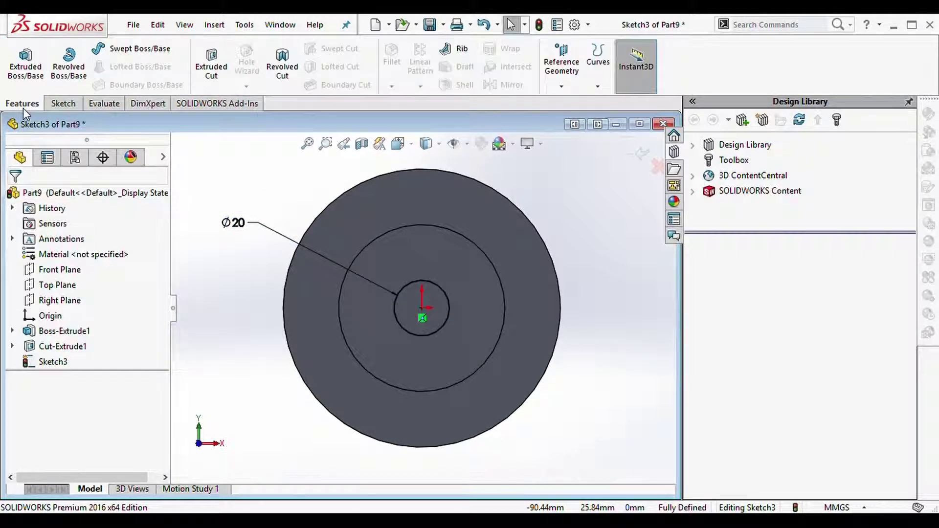
{"action": "left_click", "coordinate": [222, 85]}
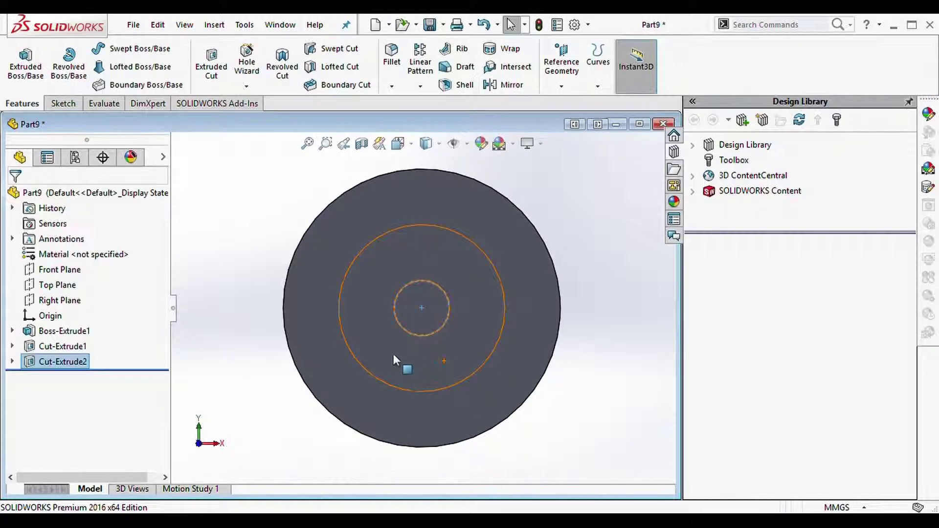
{"action": "middle_click_drag", "start_coordinate": [271, 371], "coordinate": [491, 313]}
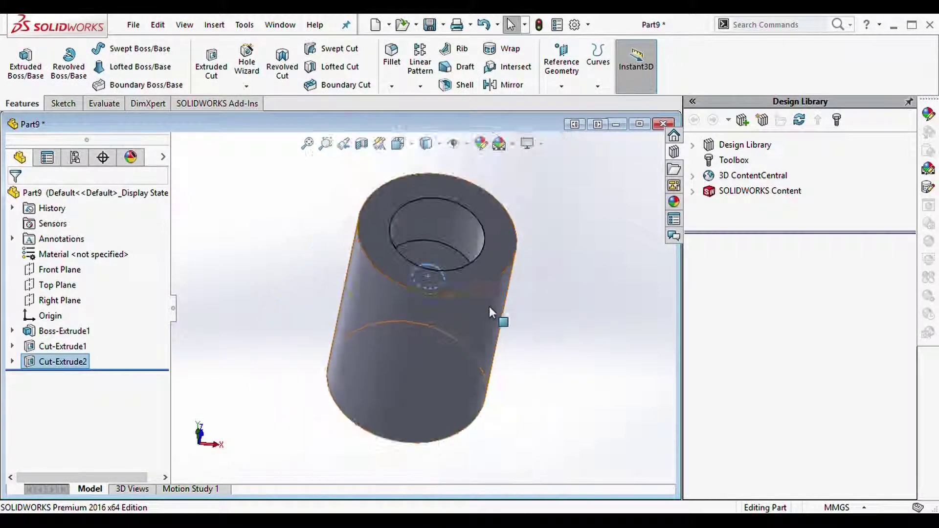
{"action": "left_click", "coordinate": [661, 319]}
{"action": "scroll", "coordinate": [556, 306], "scroll_direction": "down", "scroll_amount": 5}
{"action": "scroll", "coordinate": [441, 269], "scroll_direction": "up", "scroll_amount": 4}
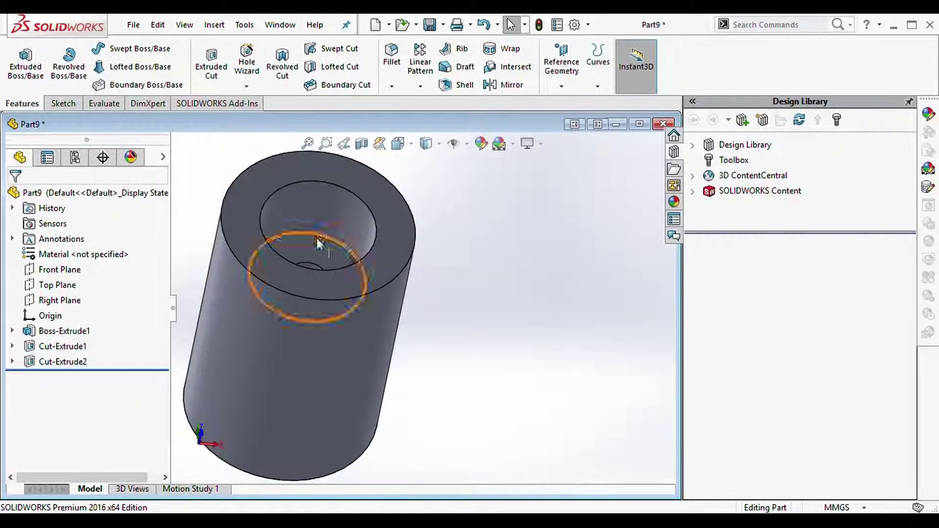
{"action": "scroll", "coordinate": [316, 236], "scroll_direction": "down", "scroll_amount": 3}
{"action": "mouse_move", "coordinate": [325, 243]}
{"action": "middle_mouse_down"}
{"action": "mouse_move", "coordinate": [343, 350]}
{"action": "mouse_move", "coordinate": [384, 321]}
{"action": "mouse_move", "coordinate": [363, 321]}
{"action": "mouse_move", "coordinate": [380, 296]}
{"action": "mouse_move", "coordinate": [370, 296]}
{"action": "middle_mouse_up"}
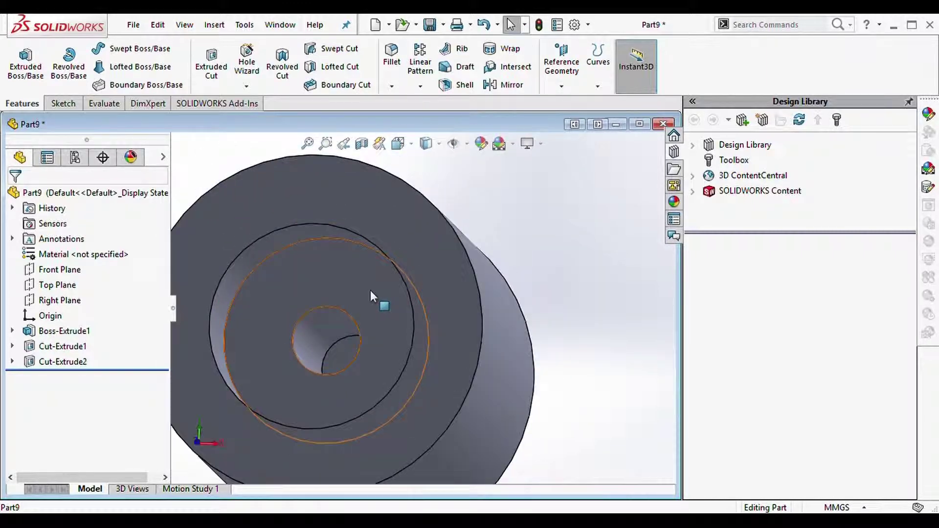
{"action": "scroll", "coordinate": [464, 283], "scroll_direction": "up", "scroll_amount": 5}
{"action": "scroll", "coordinate": [504, 330], "scroll_direction": "down", "scroll_amount": 3}
{"action": "mouse_move", "coordinate": [504, 329]}
{"action": "middle_mouse_down"}
{"action": "mouse_move", "coordinate": [482, 310]}
{"action": "mouse_move", "coordinate": [497, 313]}
{"action": "mouse_move", "coordinate": [505, 292]}
{"action": "mouse_move", "coordinate": [465, 279]}
{"action": "middle_mouse_up"}
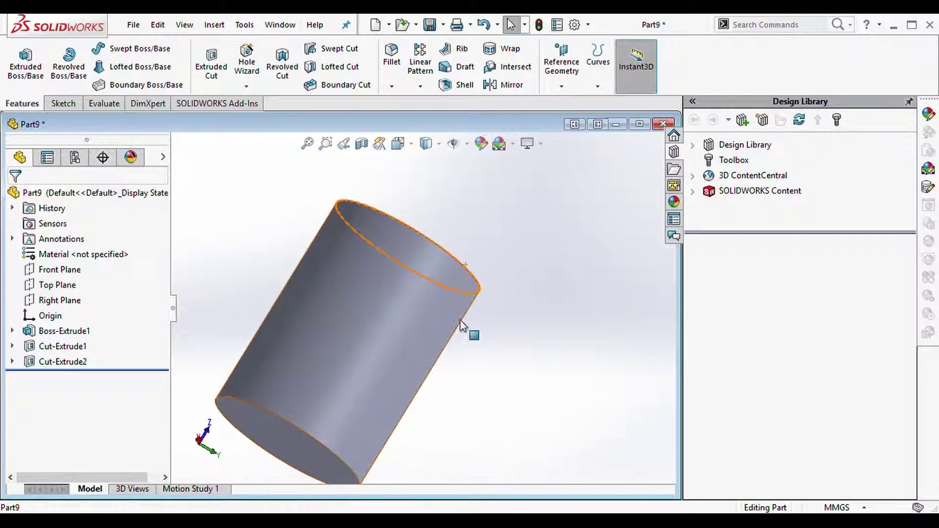